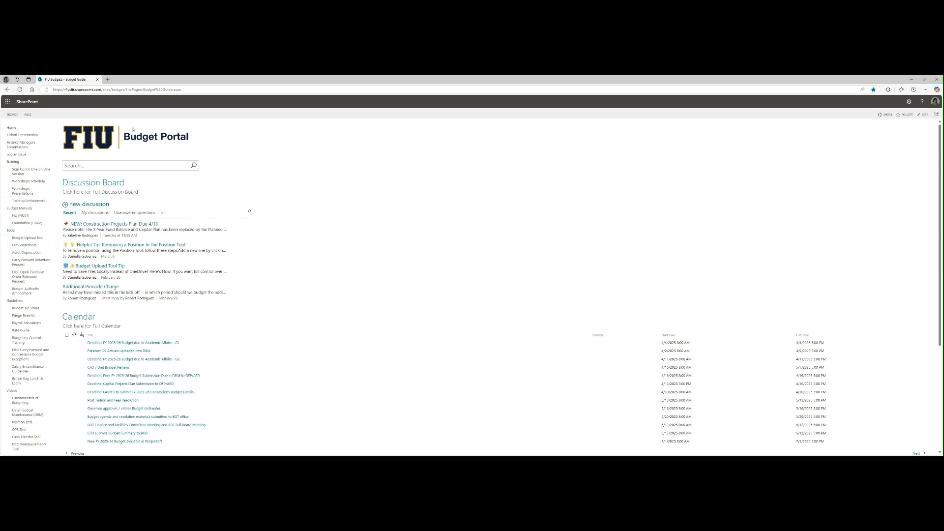
- Download the 2026 FIU Budget Ledger Upload Template archive from the portal's Budget Upload Tool and open the workbook at its first entry cell
click(27, 238)
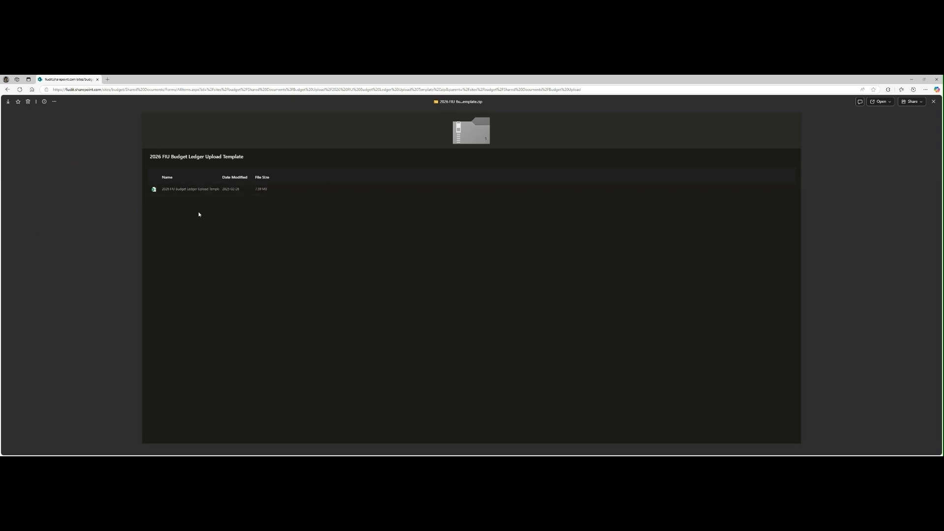
click(9, 103)
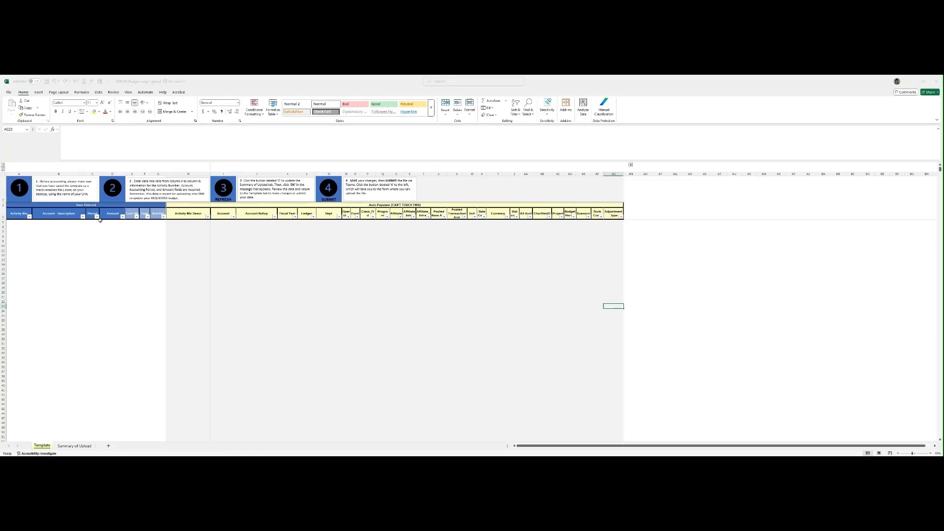
click(38, 239)
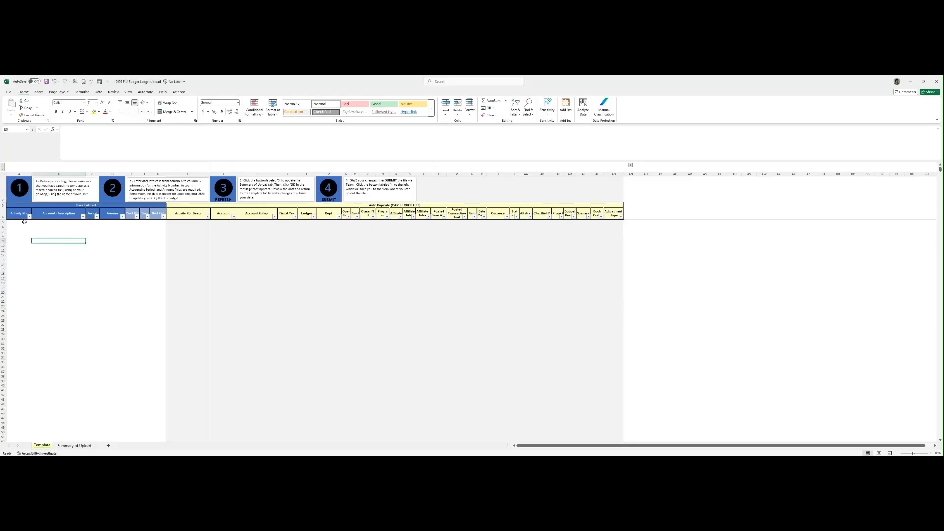
click(20, 222)
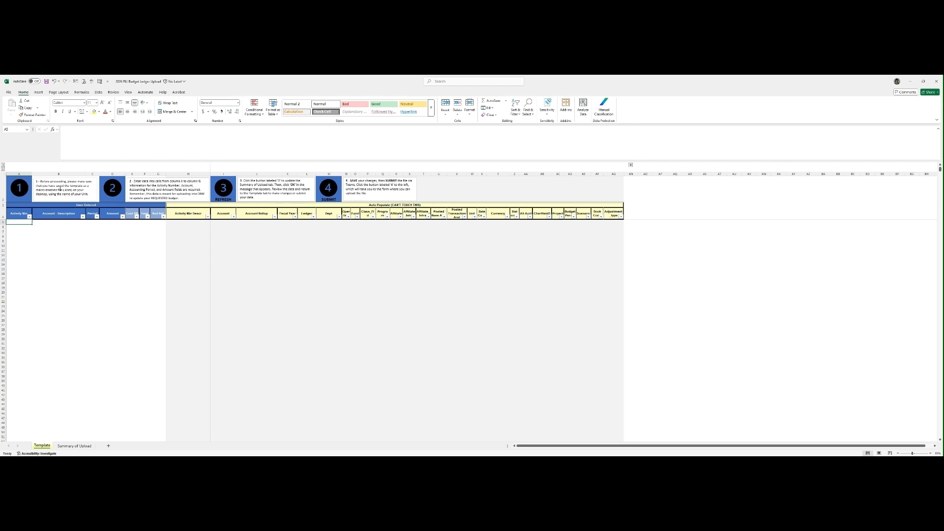
- Examine the numbered instructions and the user-entered and auto-populated column headers on the Template sheet
drag(62, 190, 36, 189)
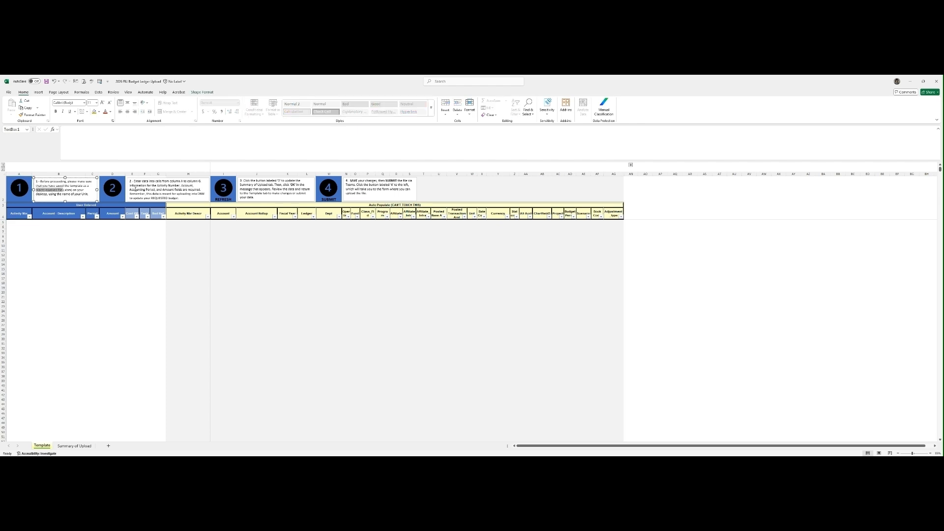
click(152, 186)
drag(18, 215, 105, 213)
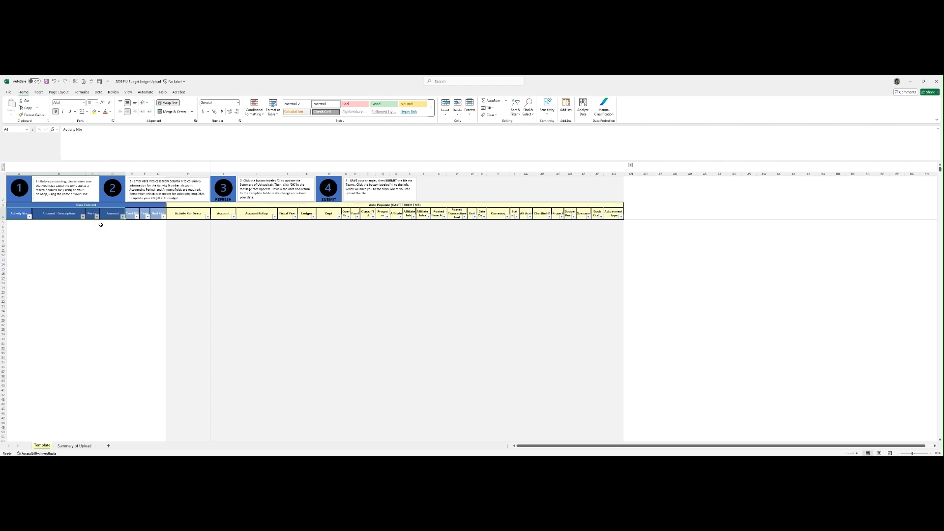
click(132, 211)
drag(132, 212, 161, 211)
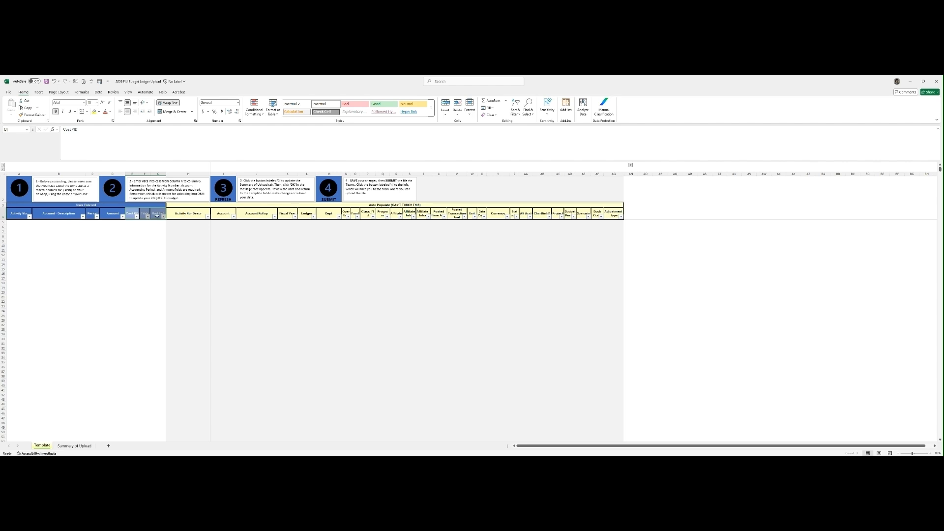
drag(188, 215, 621, 217)
click(19, 241)
drag(12, 214, 107, 215)
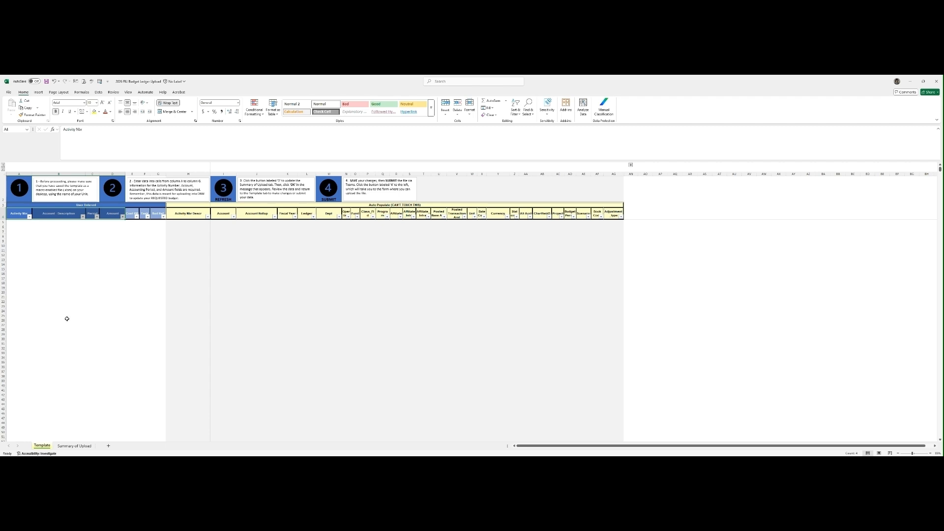
click(222, 194)
- Examine the loaded and rejected rows and the period columns on the Summary of Upload sheet, then return to the Template sheet
click(72, 445)
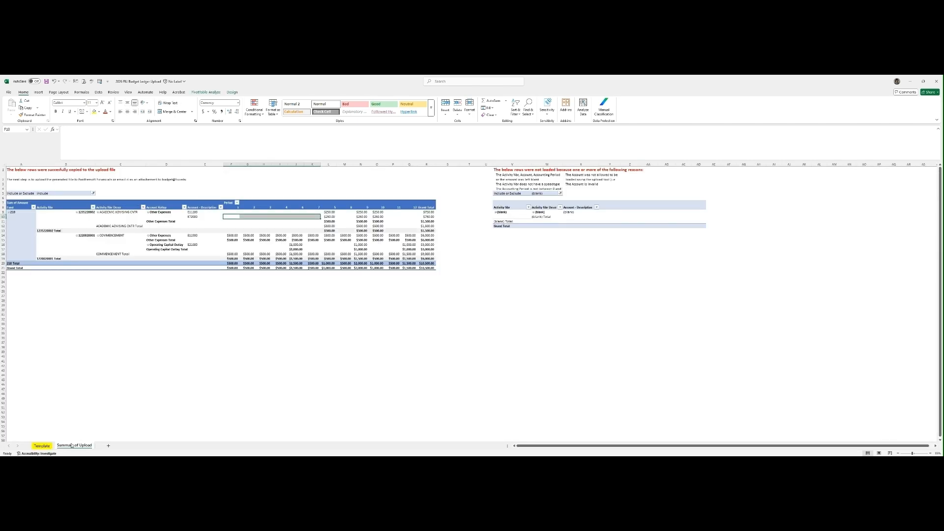
click(261, 225)
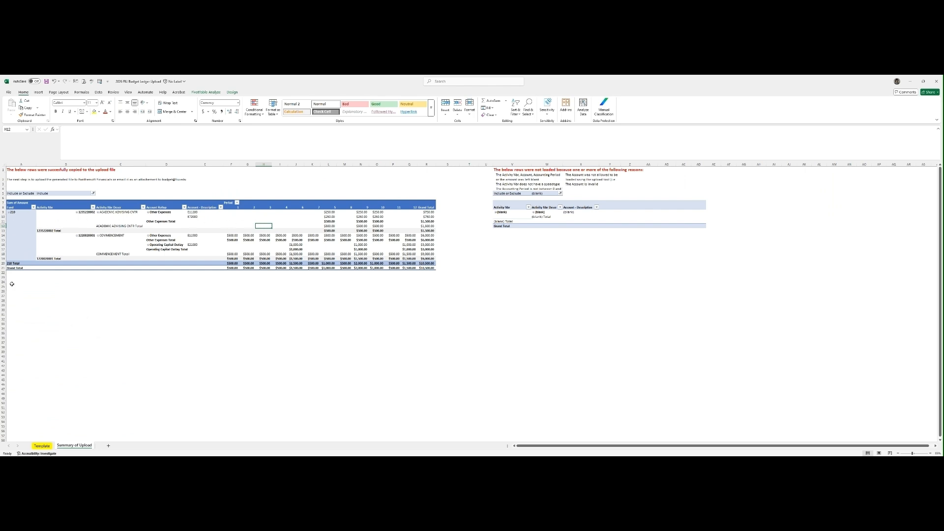
click(42, 446)
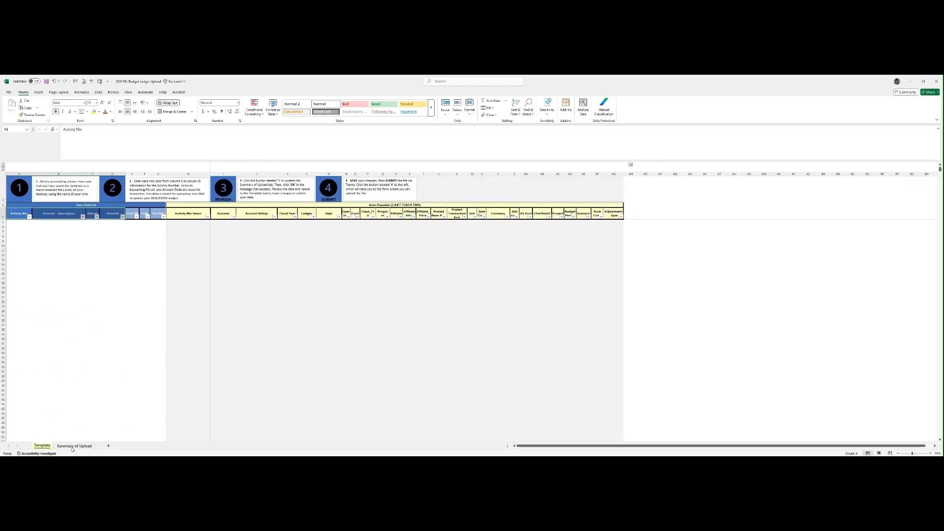
click(74, 446)
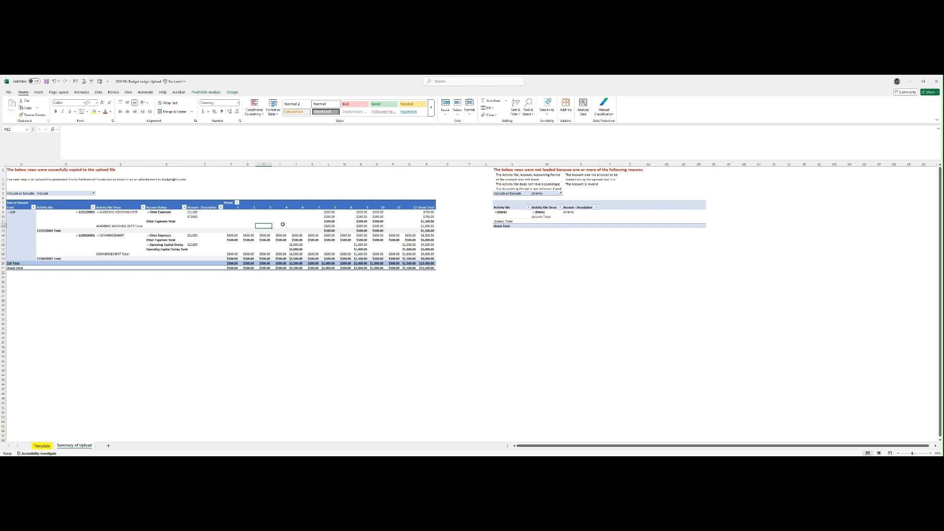
click(245, 221)
drag(233, 216, 317, 228)
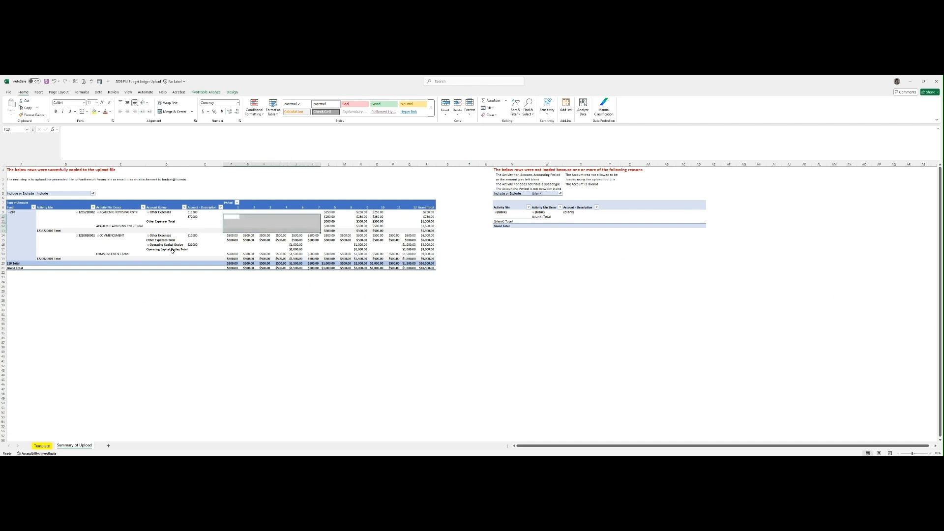
click(277, 210)
drag(234, 214, 309, 213)
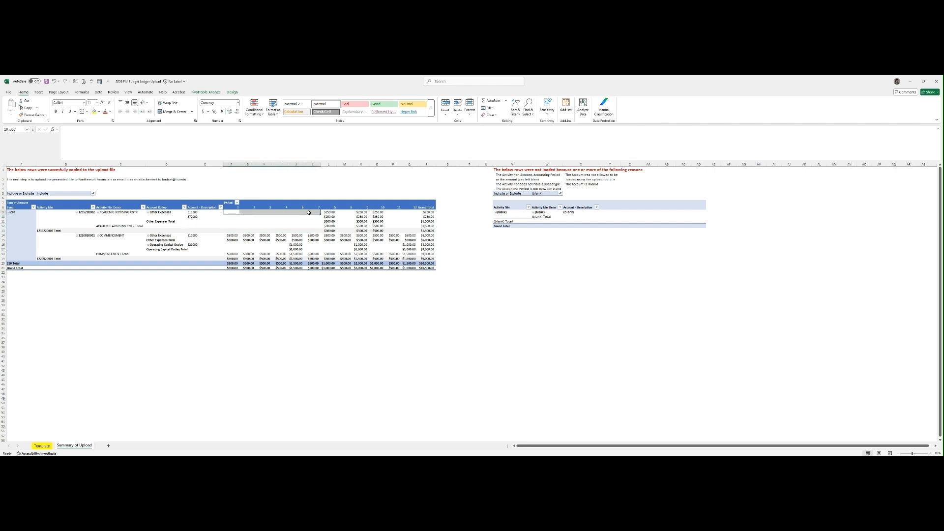
drag(309, 213, 309, 213)
click(42, 446)
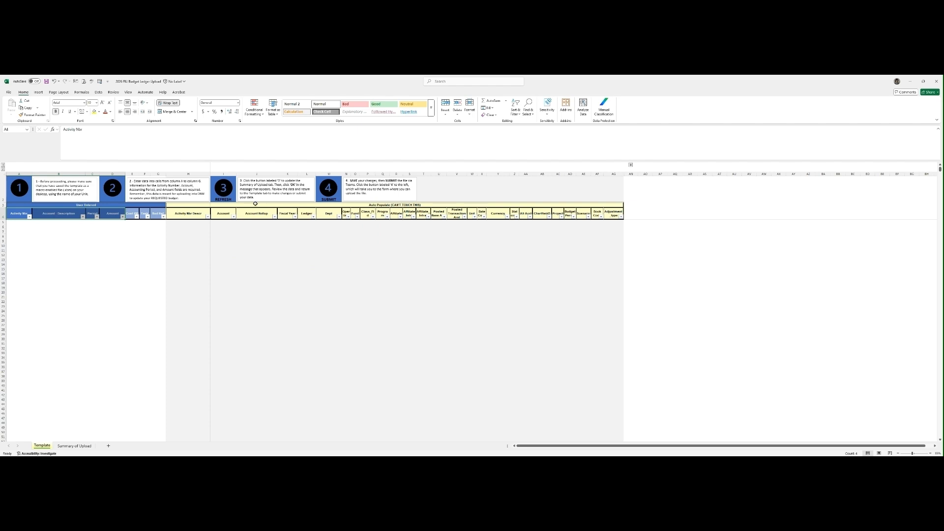
- Review the required Activity Nbr, Account - Description, Period and Amount columns and their first entry cells on the Template sheet
click(76, 240)
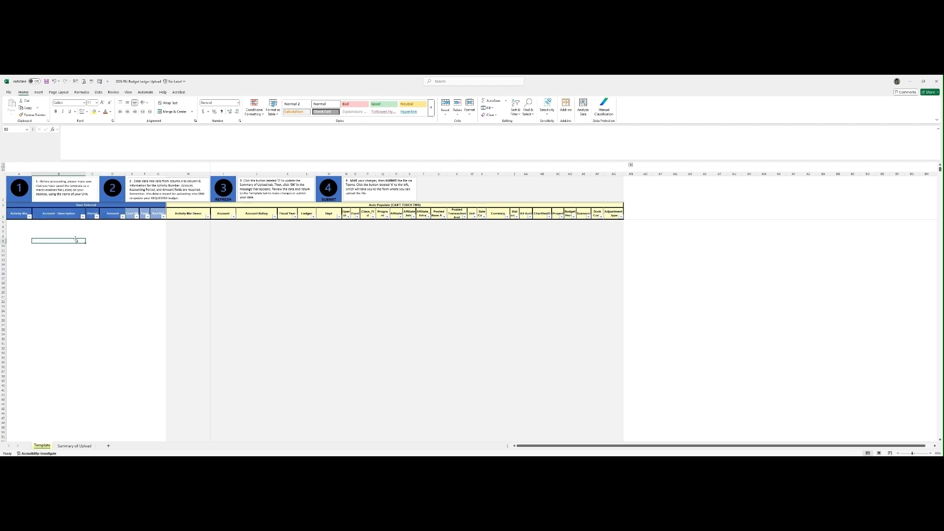
click(15, 223)
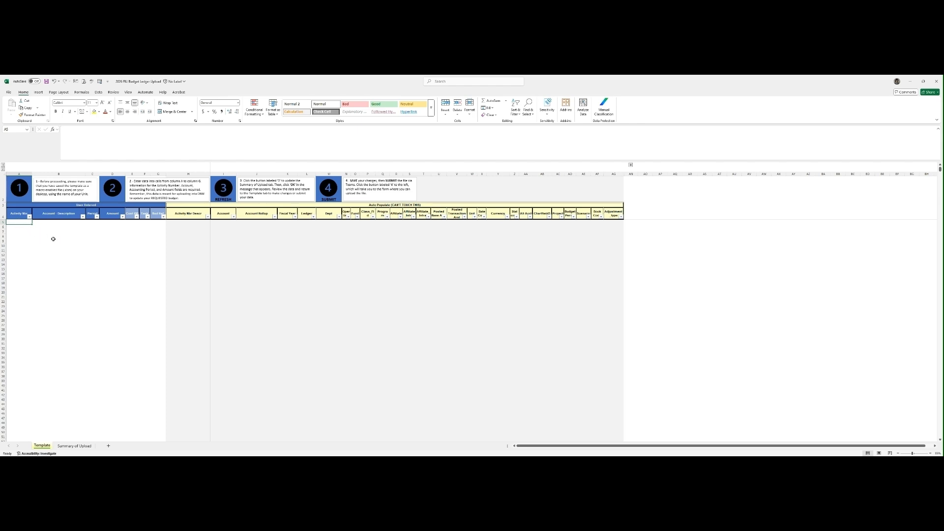
click(98, 231)
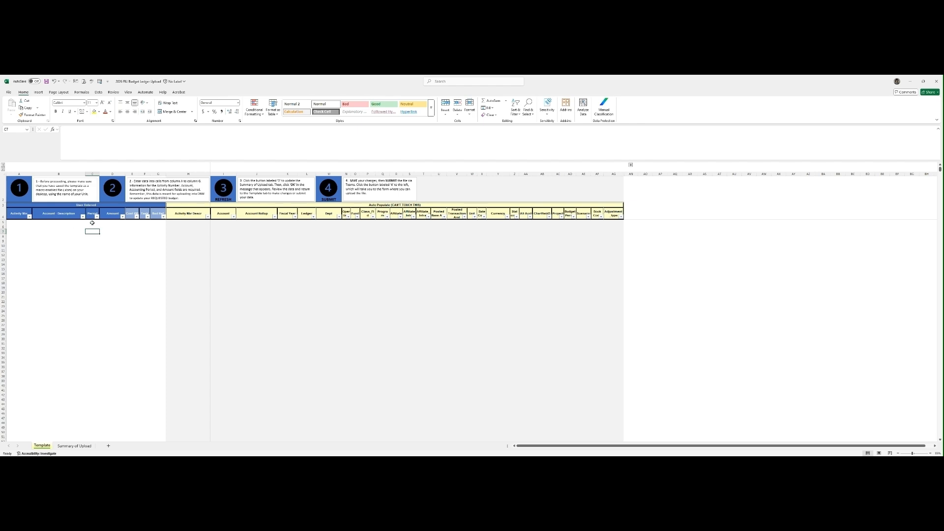
click(20, 224)
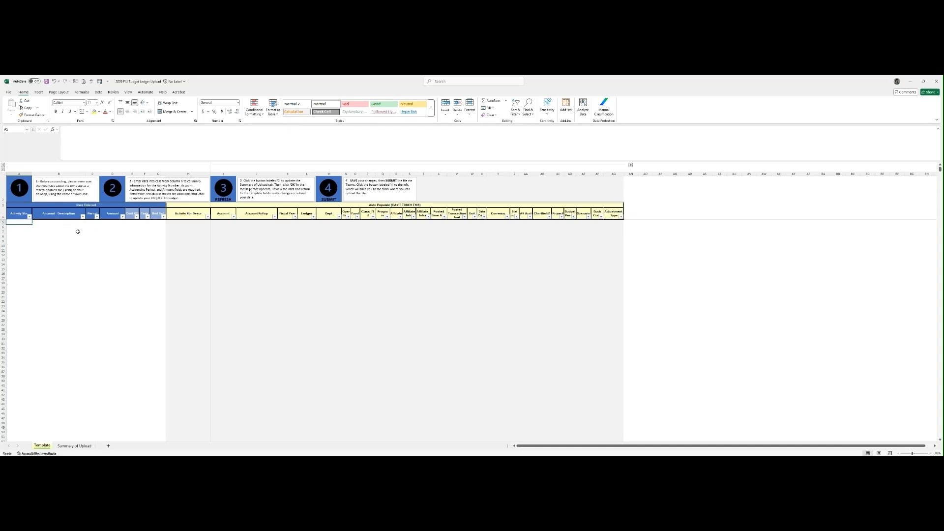
click(17, 214)
click(55, 215)
click(93, 215)
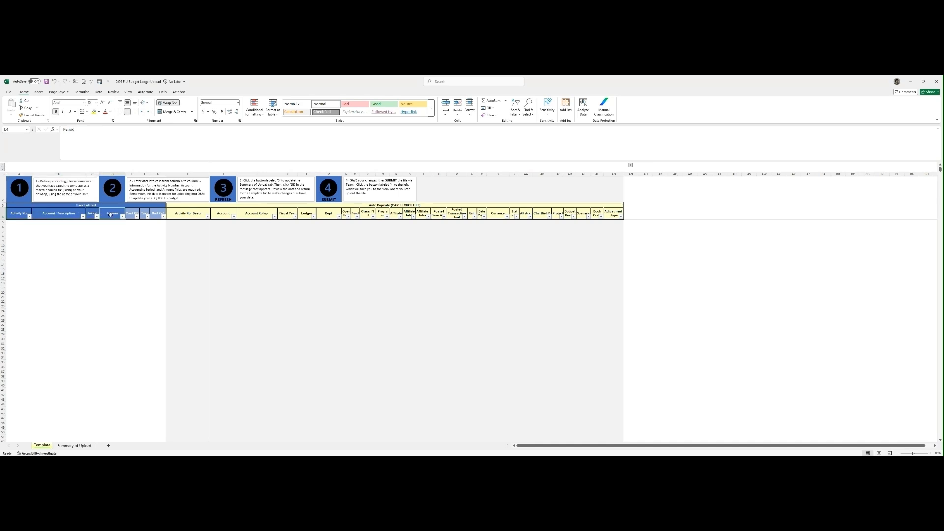
click(110, 215)
click(10, 236)
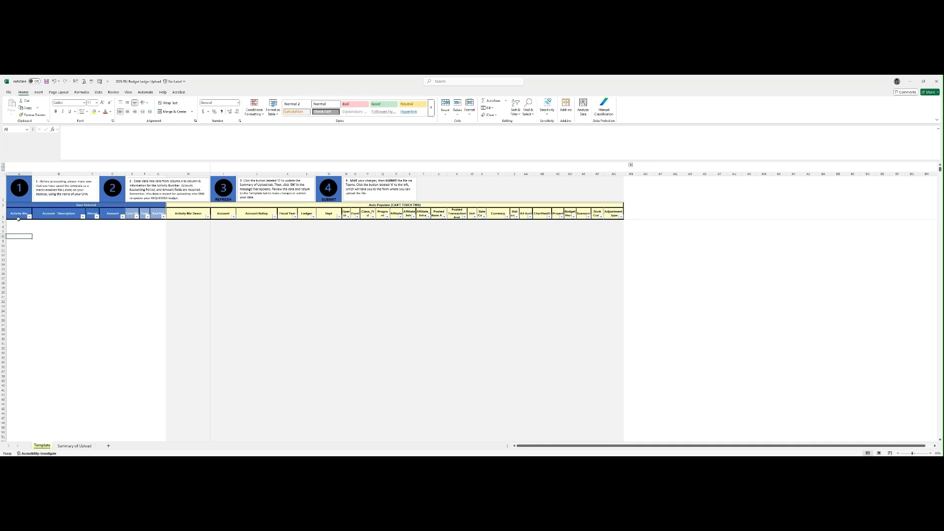
click(65, 215)
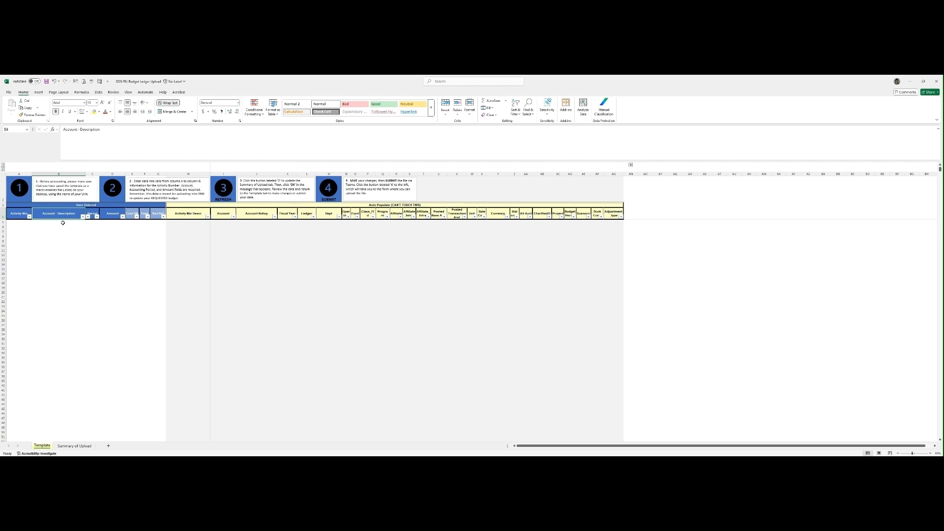
click(63, 222)
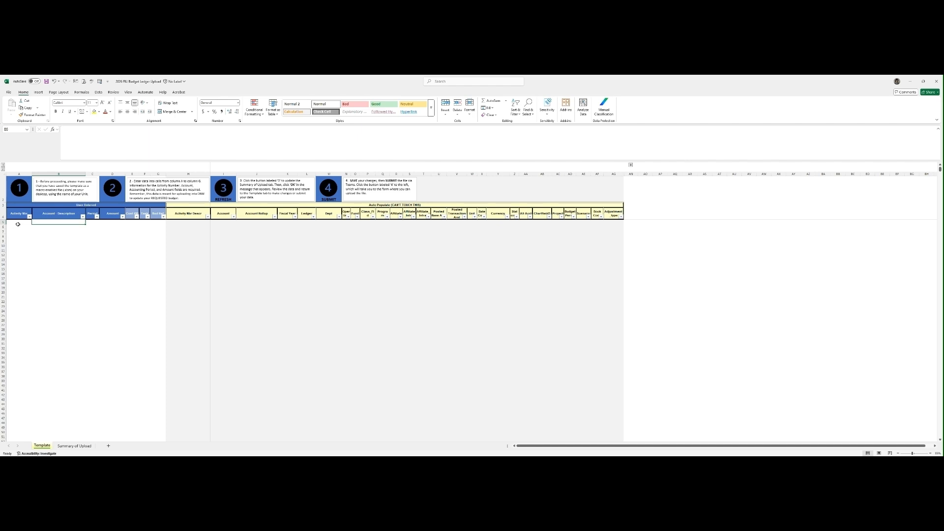
- Examine the blank entry area beneath the four required column headers in columns A through D
drag(18, 214, 112, 268)
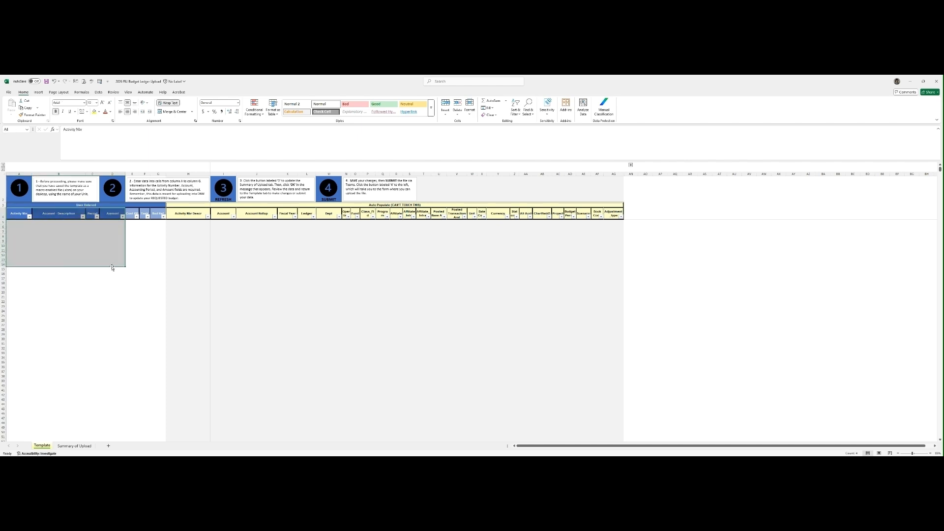
click(131, 228)
click(11, 223)
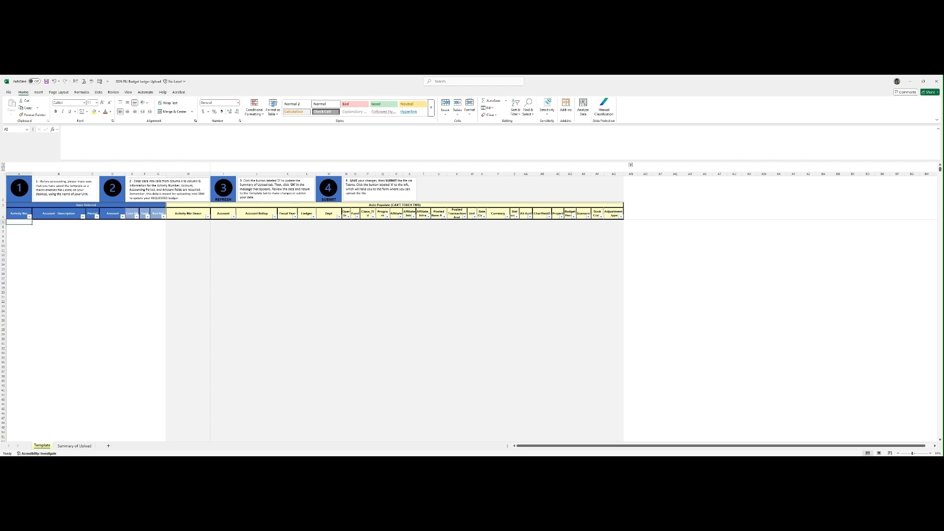
key(alt+Tab)
click(102, 255)
drag(19, 214, 110, 331)
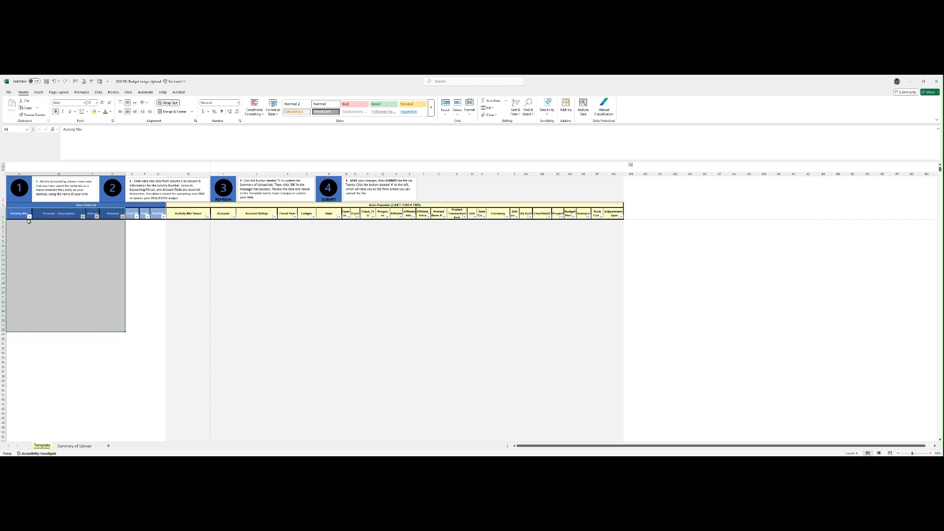
click(102, 259)
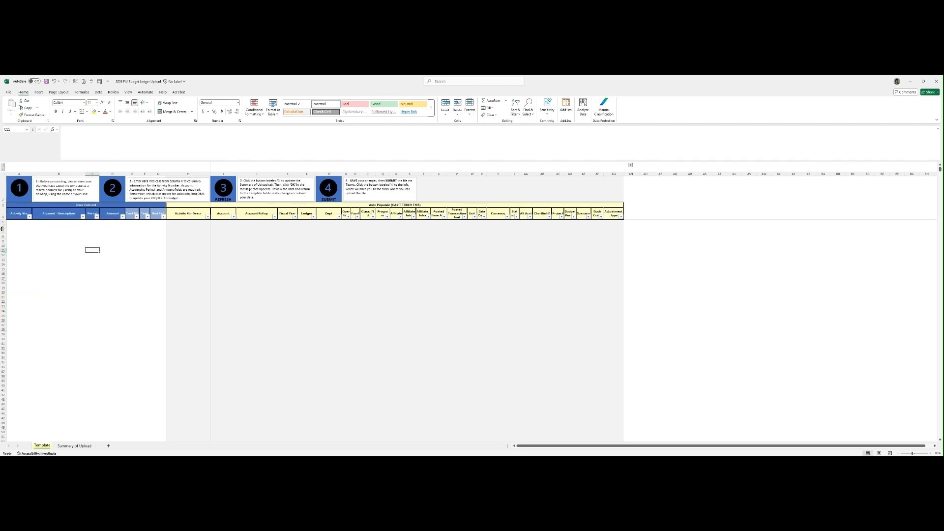
- Copy the four columns of prepared budget lines from the other window and paste them into the template starting at A5
key(ctrl+Home)
key(alt+Tab)
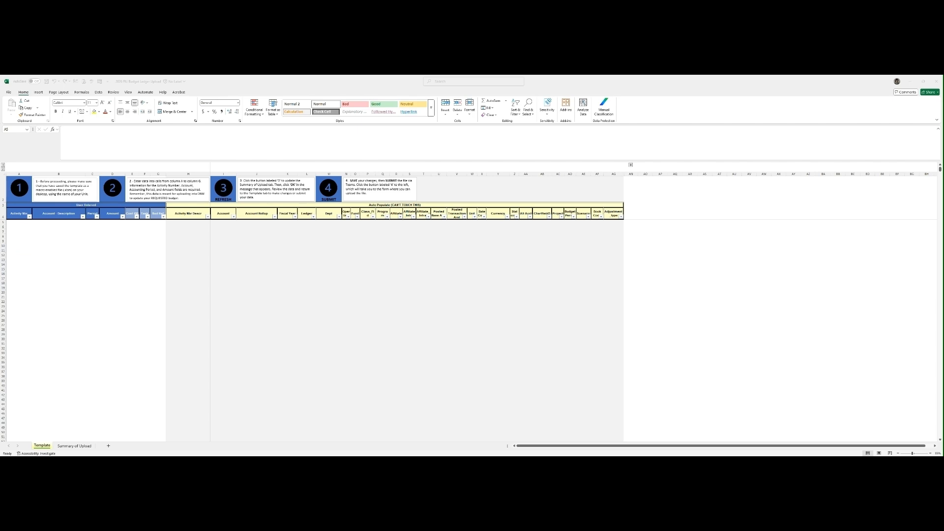
key(ctrl+c)
click(128, 223)
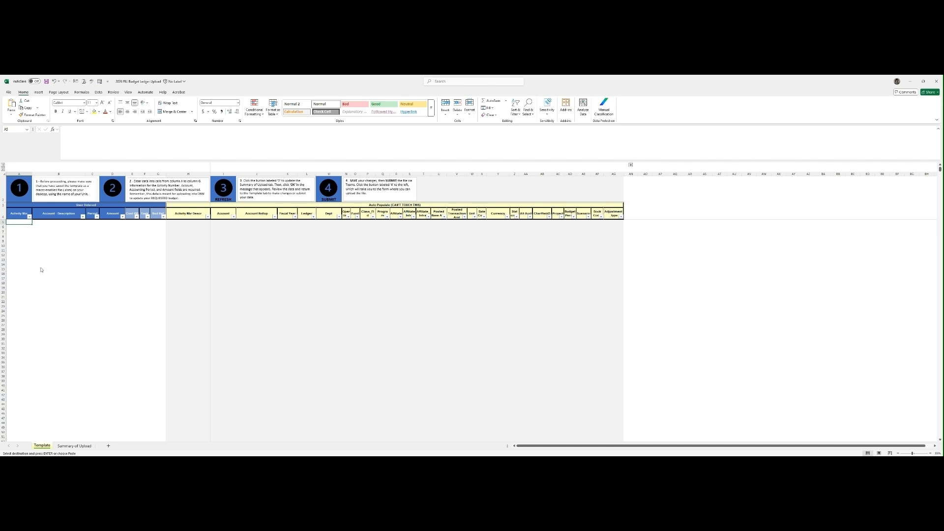
key(ctrl+v)
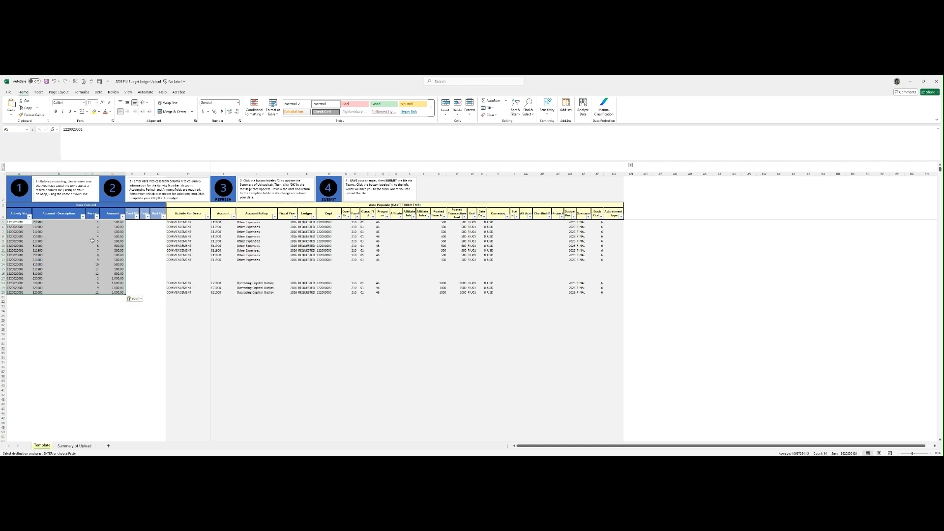
- Fill the auto-populated column formulas from row 12 down through row 18, covering the blank rows beside the pasted budget lines
drag(166, 253, 609, 261)
click(499, 281)
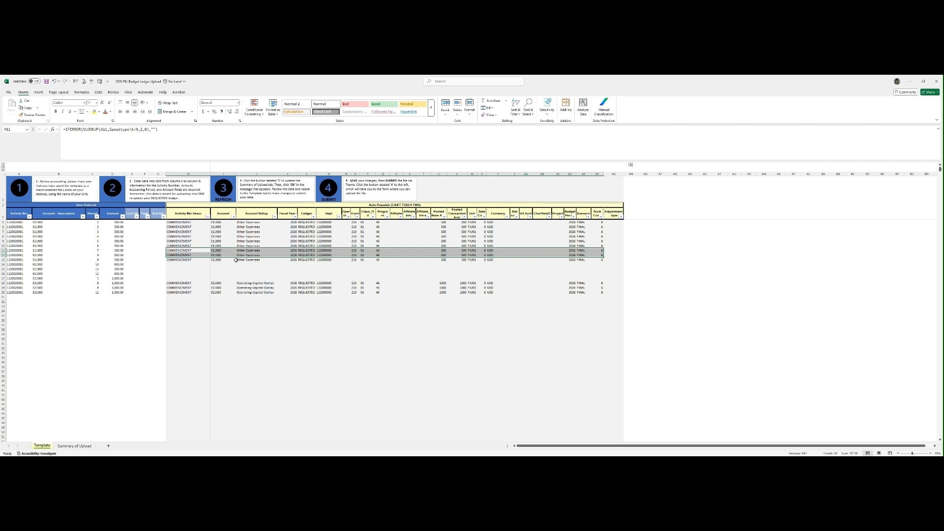
drag(183, 255, 593, 279)
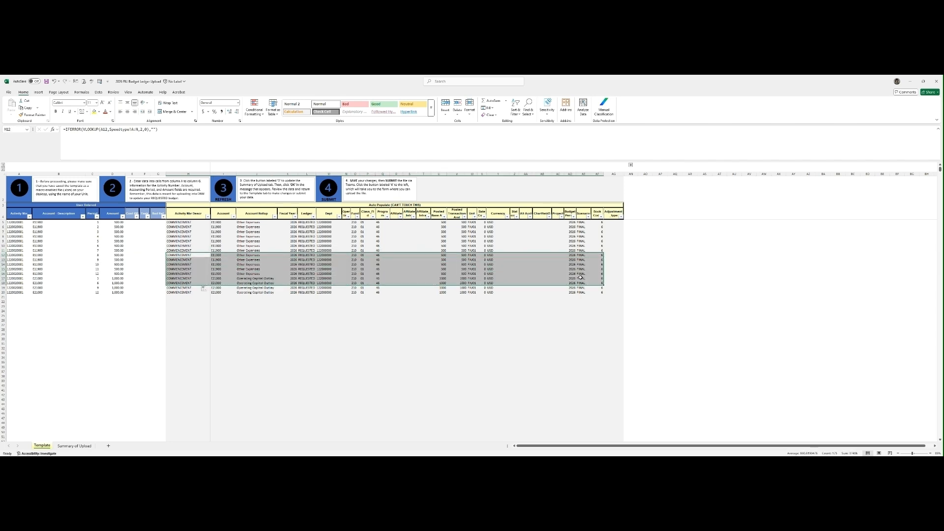
click(114, 279)
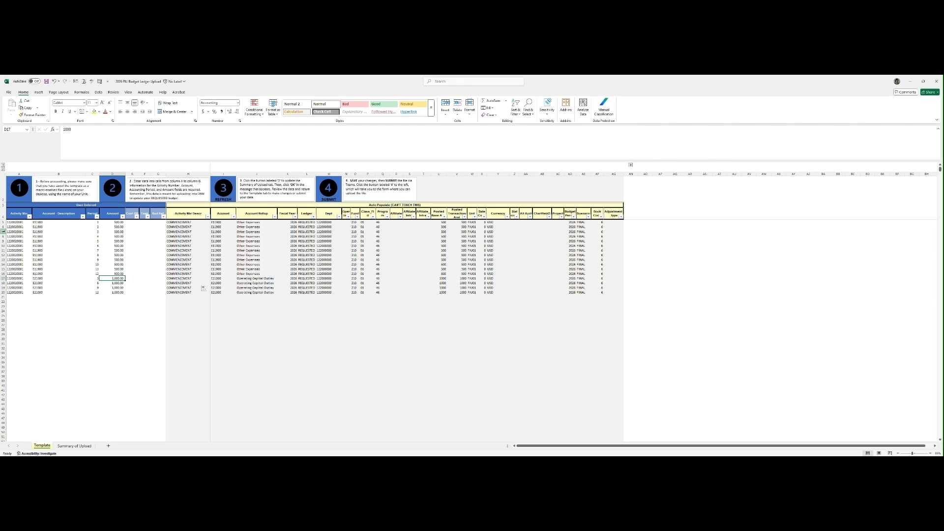
drag(14, 231, 216, 235)
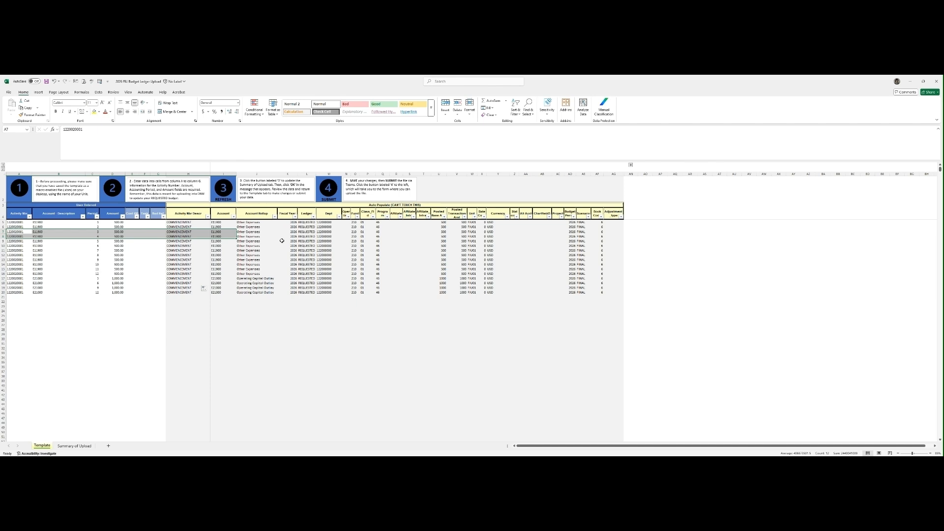
click(243, 237)
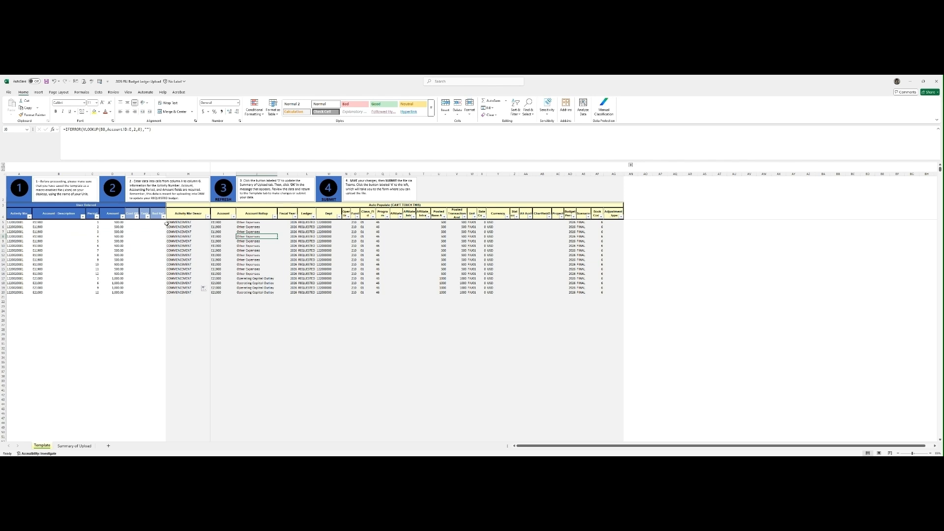
- Clear the first budget line's Period in C5 to test the row check, and re-enter it as 1
click(94, 222)
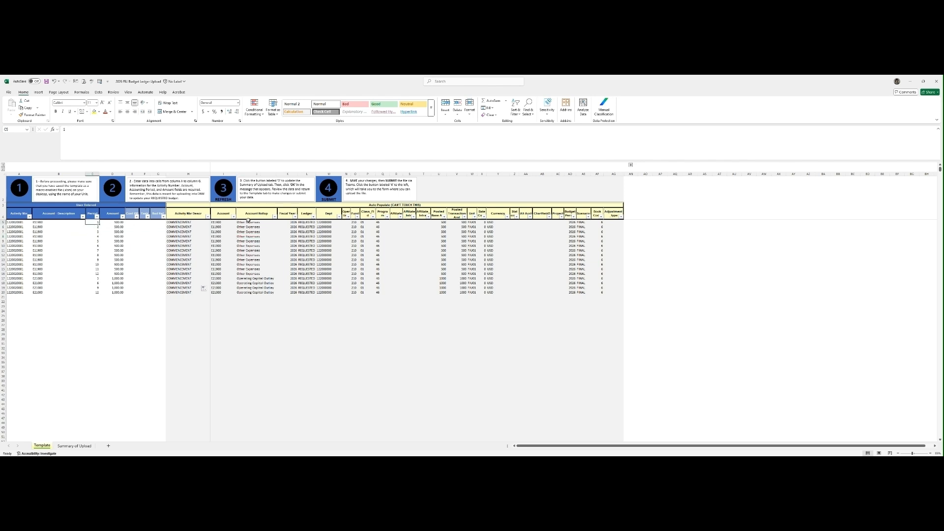
key(Delete)
click(257, 269)
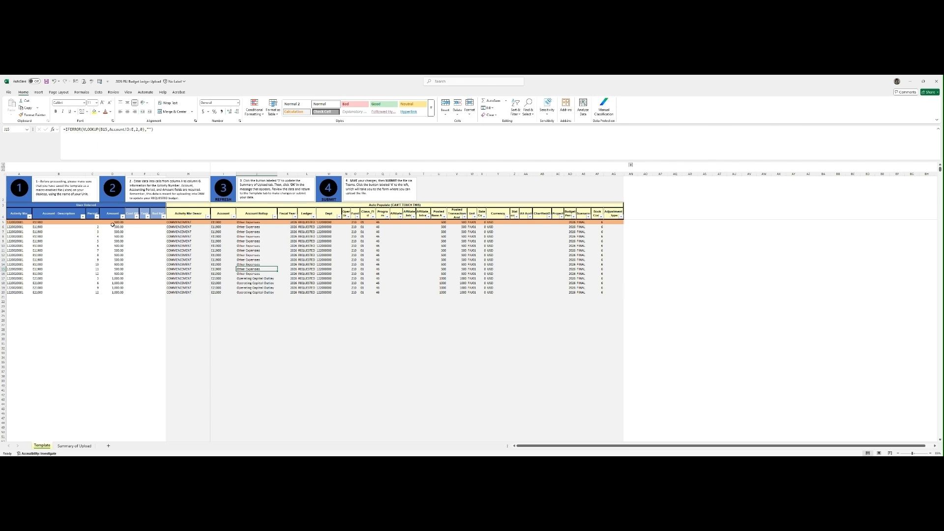
click(94, 222)
text(1)
key(Return)
drag(60, 251, 47, 246)
- Remove one digit from the Activity Nbr in A5 and inspect that row's Activity Nbr Descr and Dept formulas
click(14, 222)
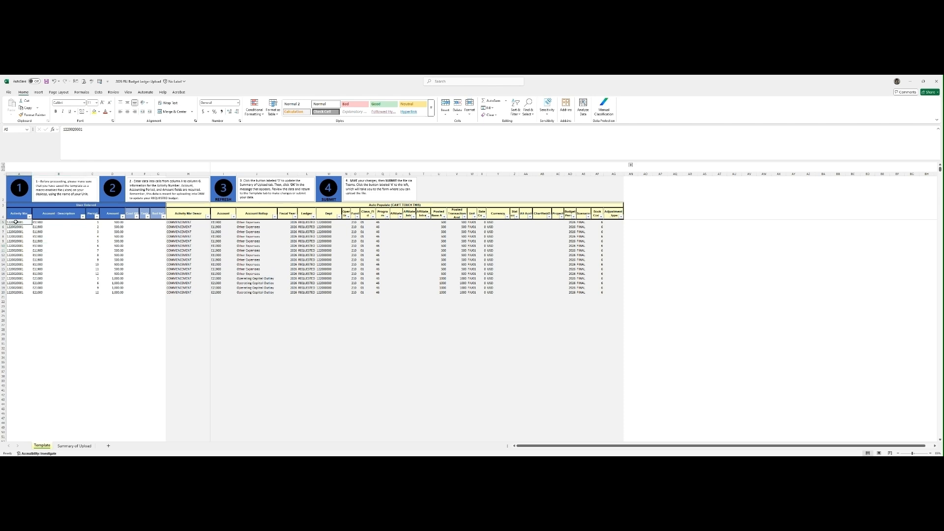
click(79, 129)
key(BackSpace)
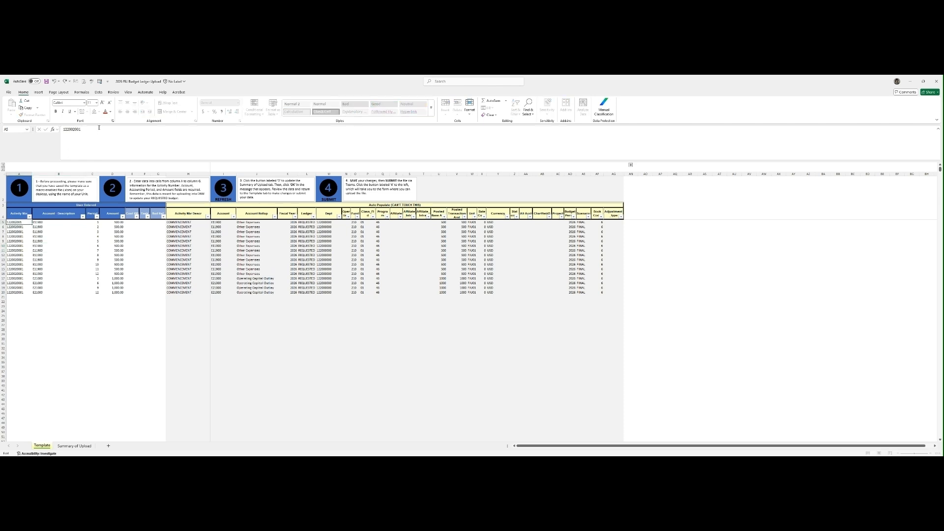
key(Return)
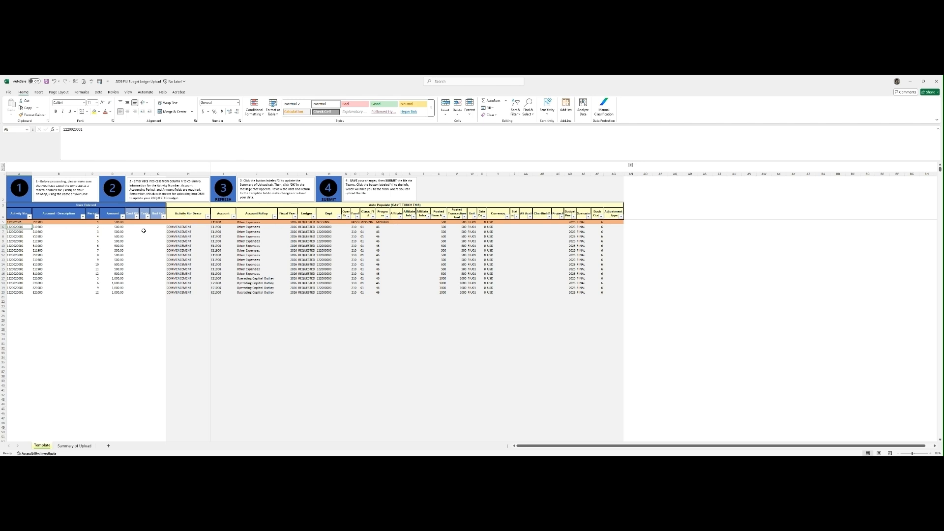
click(196, 221)
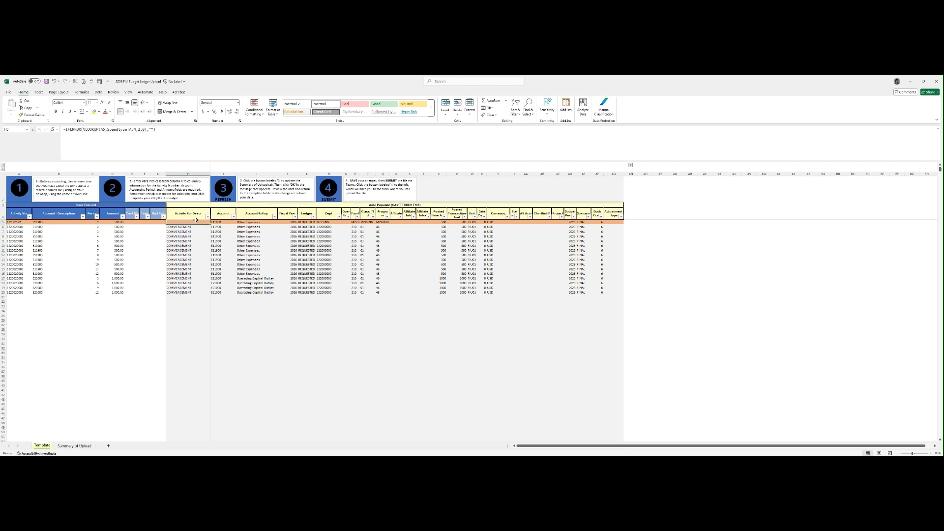
click(331, 223)
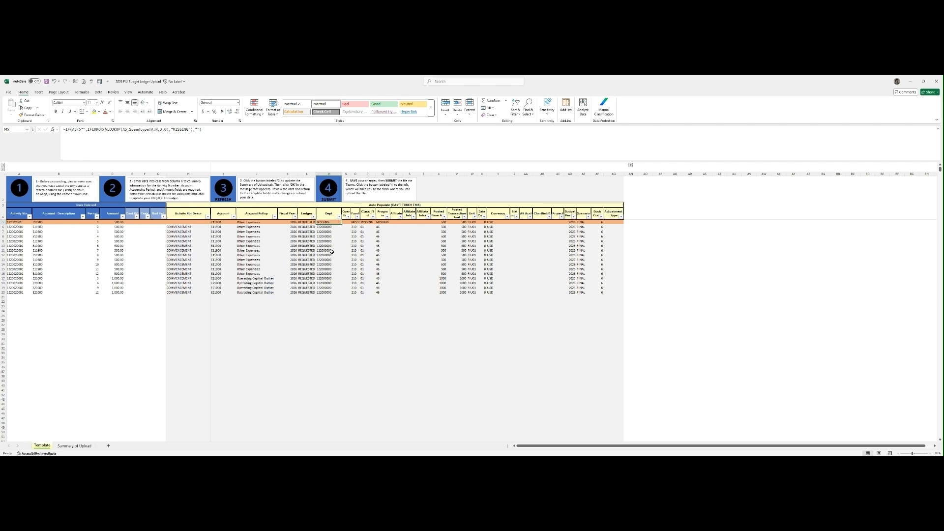
- Restore the missing digit of the Activity Nbr in A5 so it matches the lines below
click(17, 224)
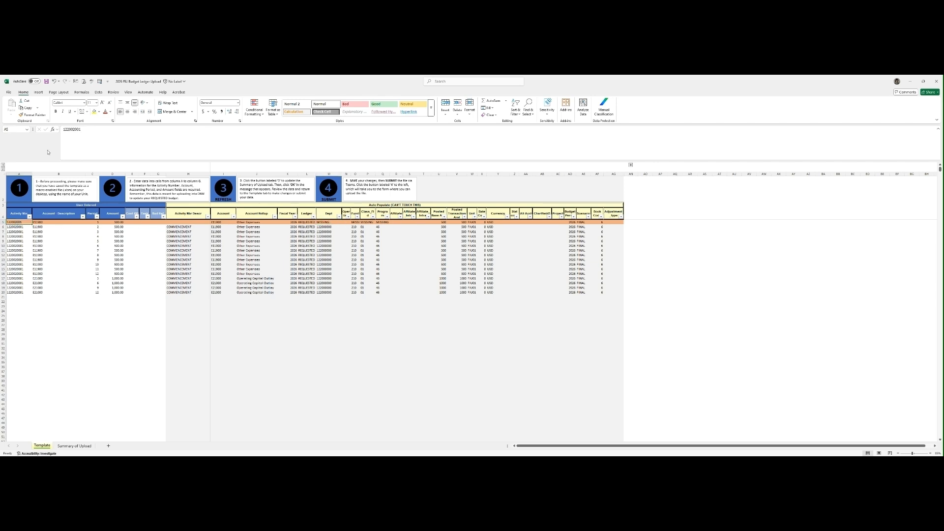
click(74, 129)
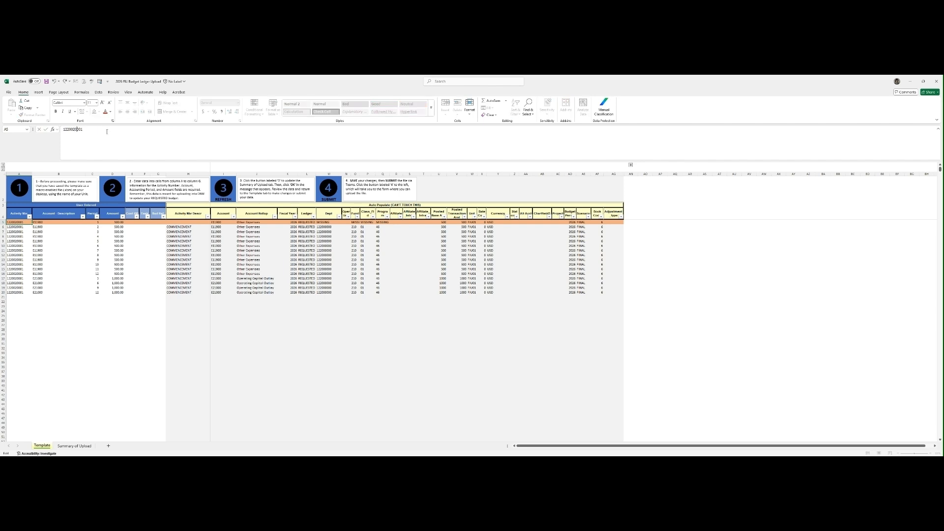
key(Return)
click(31, 247)
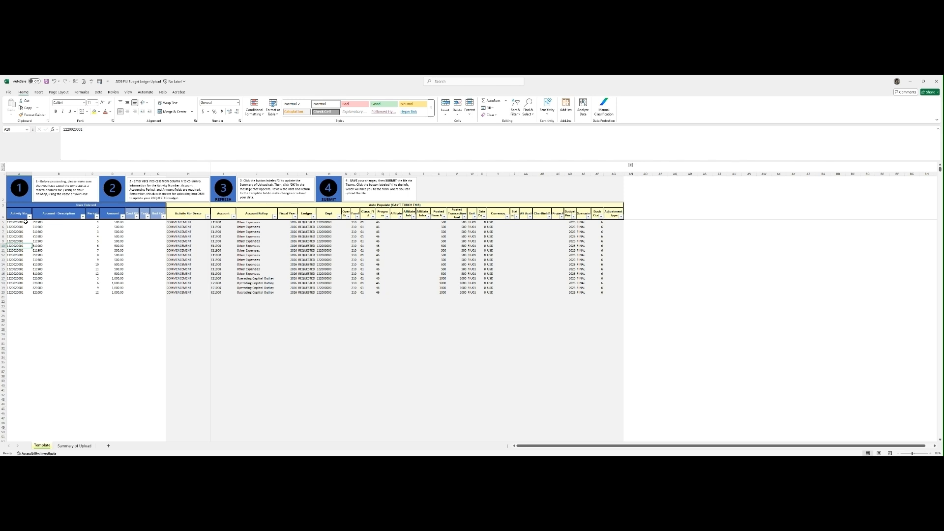
- Review the pasted Activity Nbr, Account and Period entries and the auto-populated Dept, Fund, Class and Program values for all budget lines
click(92, 264)
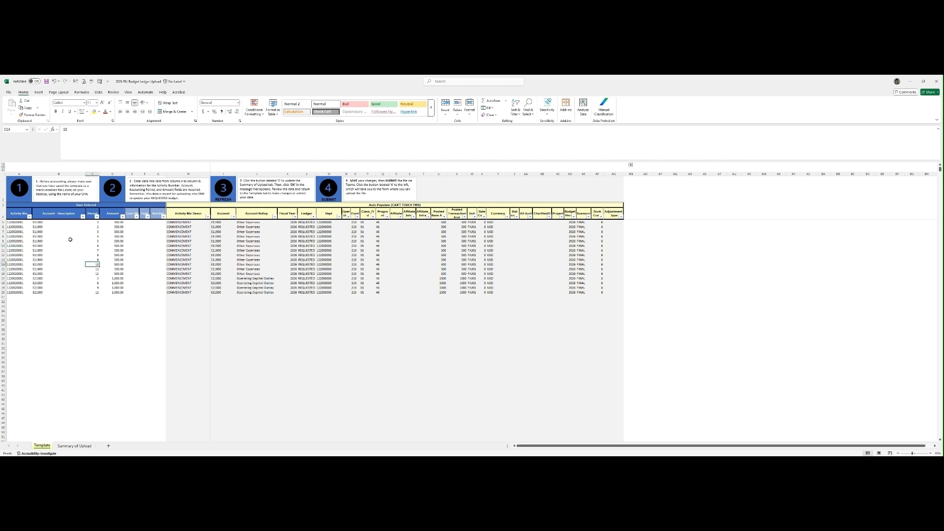
drag(15, 223, 104, 293)
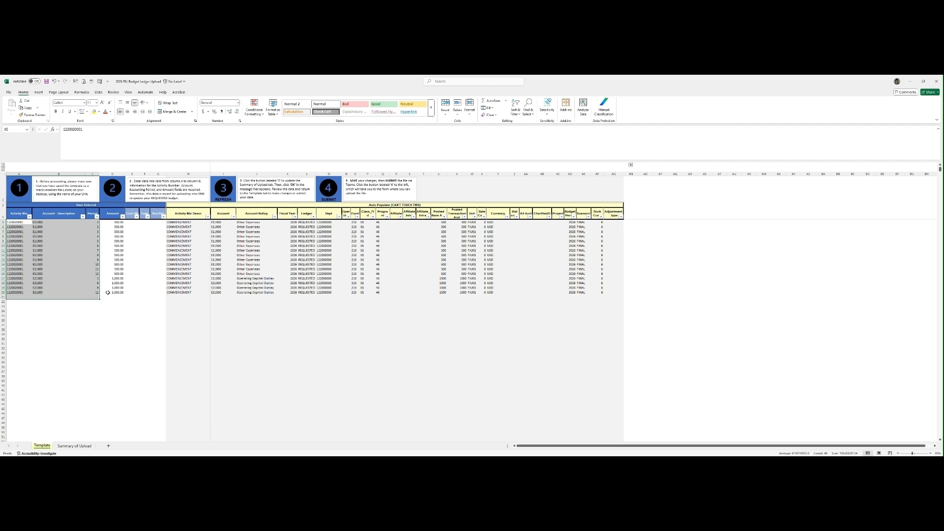
click(73, 302)
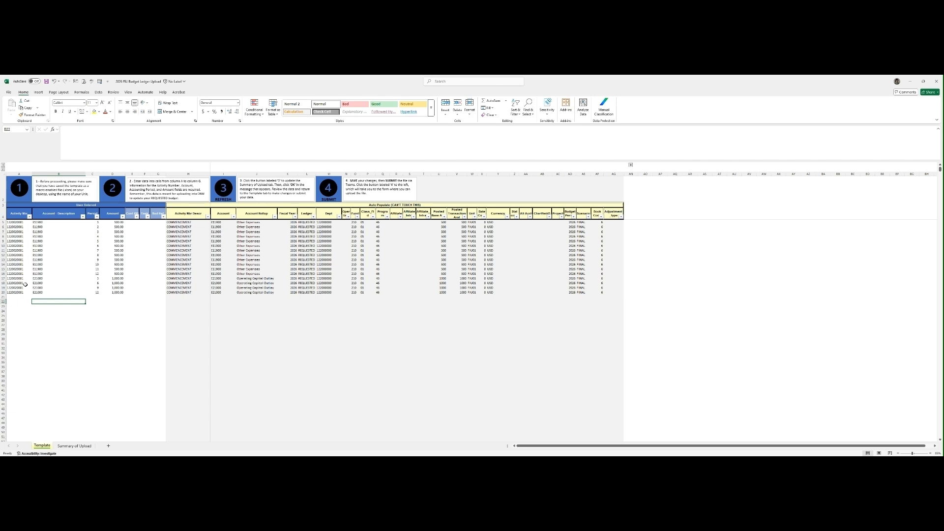
click(324, 274)
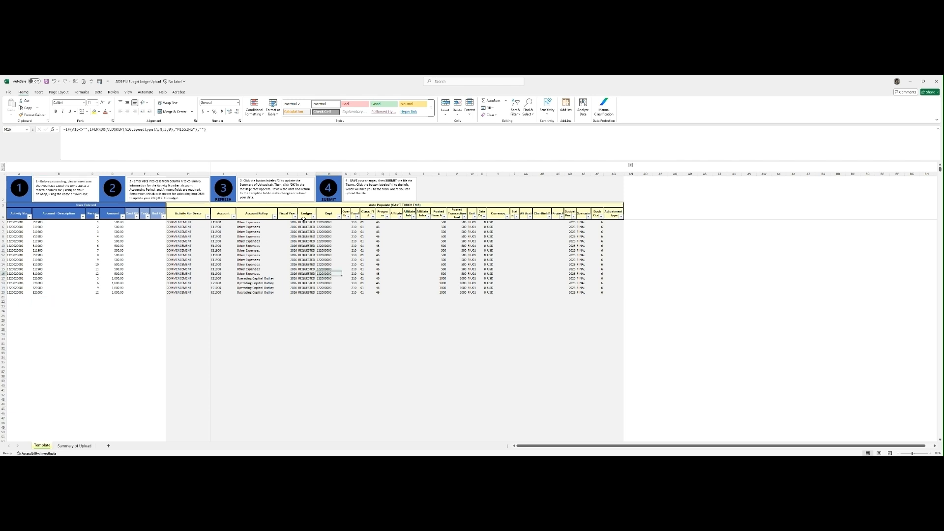
drag(354, 225, 360, 291)
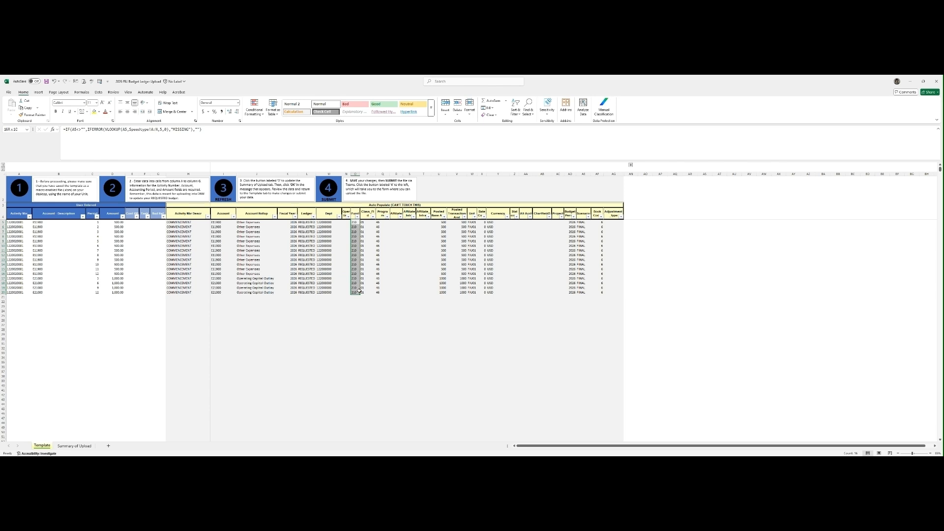
drag(365, 222, 367, 284)
drag(383, 223, 378, 291)
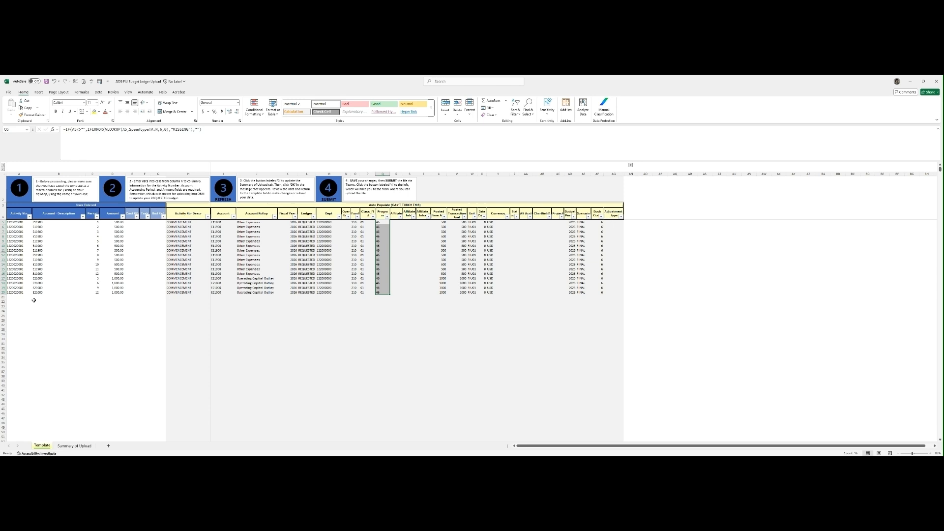
click(15, 301)
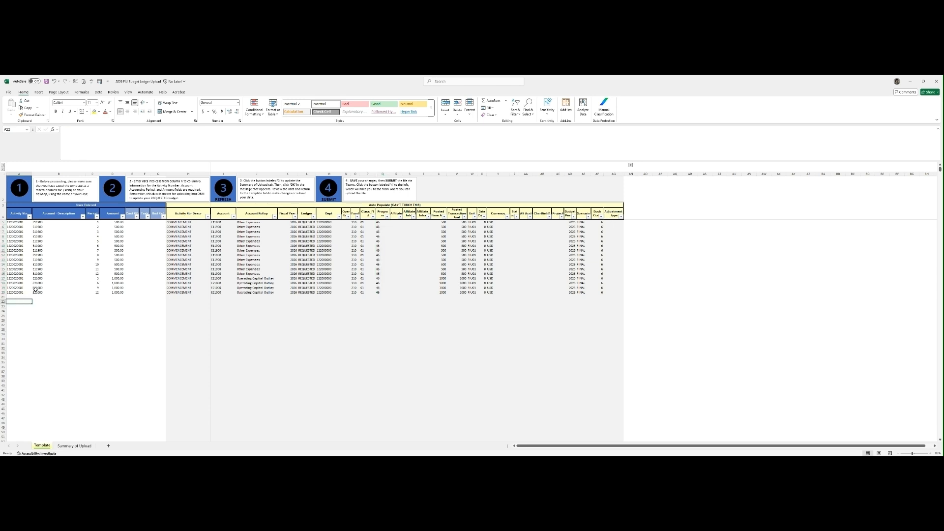
- Examine the Period and Amount entries of the Other Expenses lines in rows 5–16 and the Operating Capital Outlay lines in rows 17–20
click(100, 269)
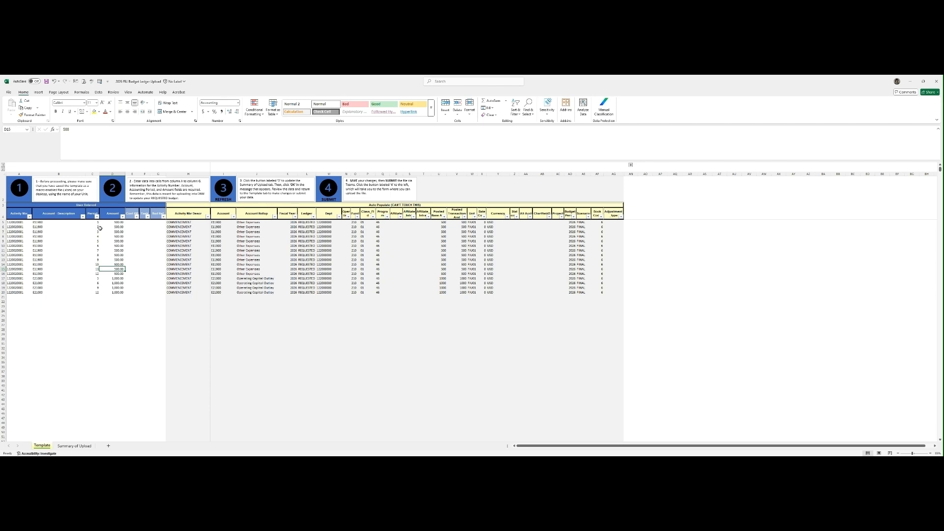
click(80, 252)
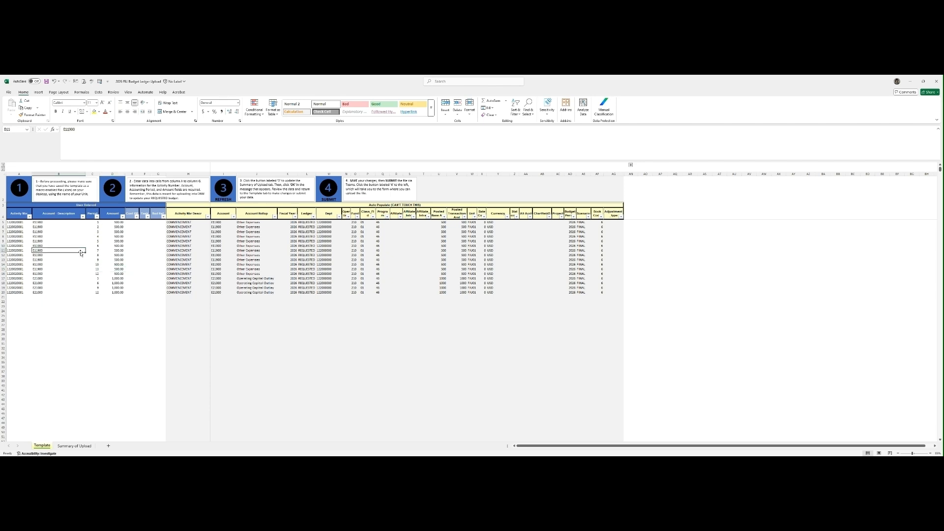
drag(17, 223, 35, 226)
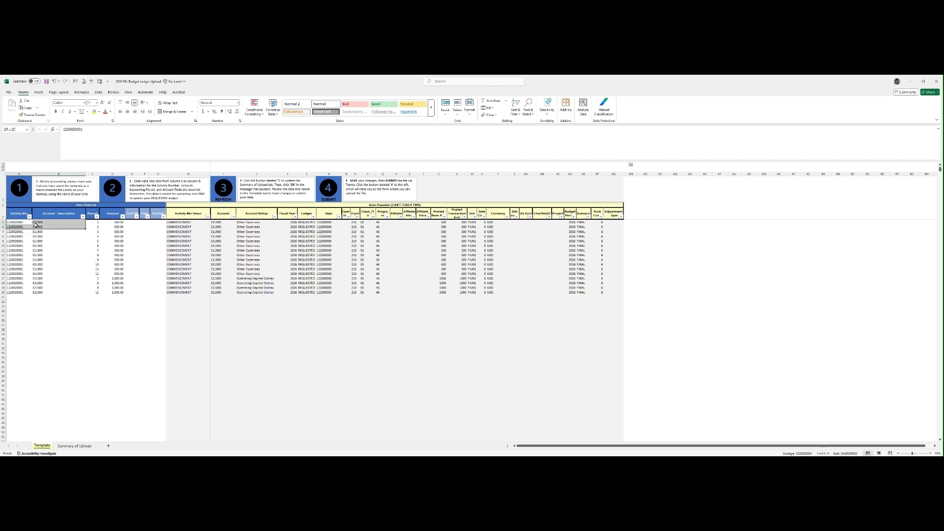
click(45, 237)
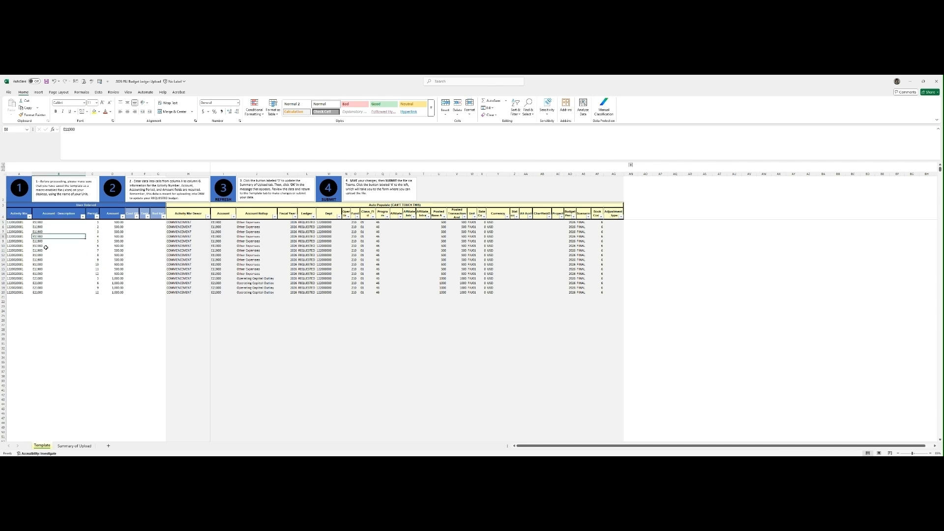
drag(89, 225, 90, 274)
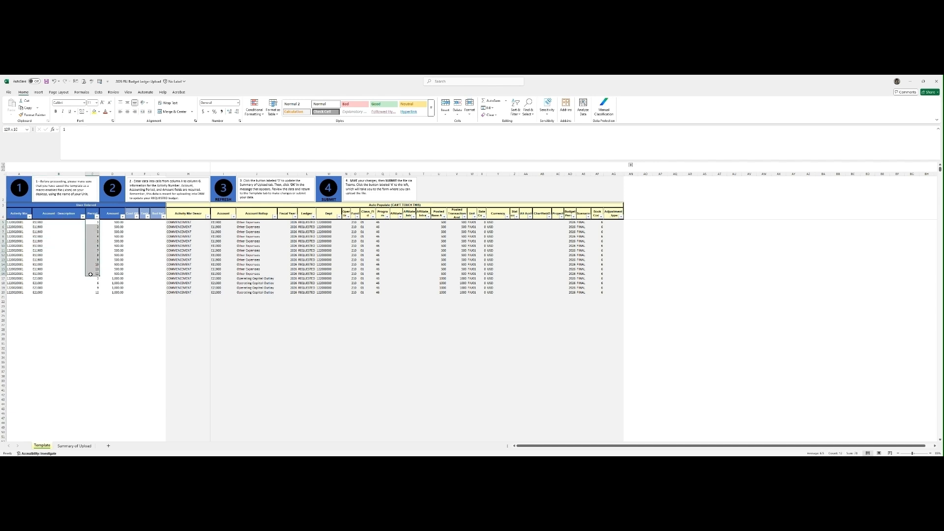
drag(123, 224, 120, 273)
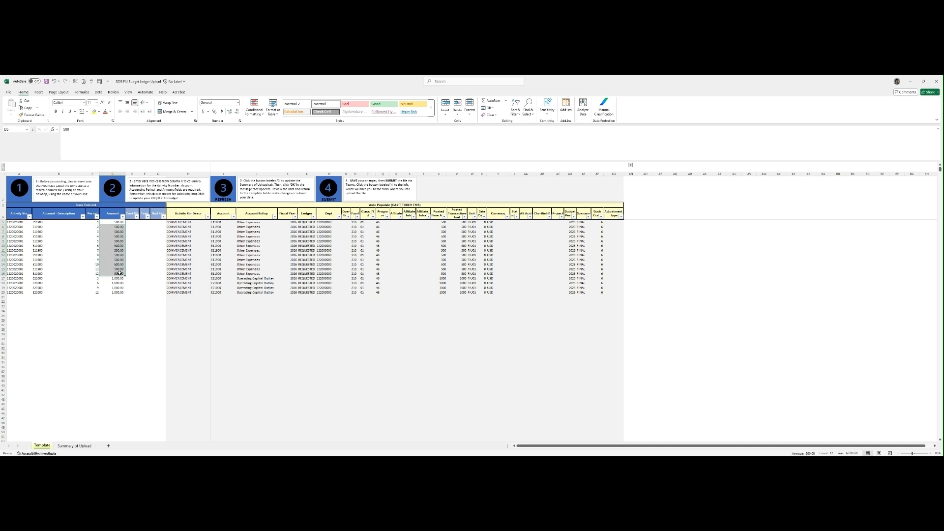
drag(38, 278, 116, 291)
click(97, 279)
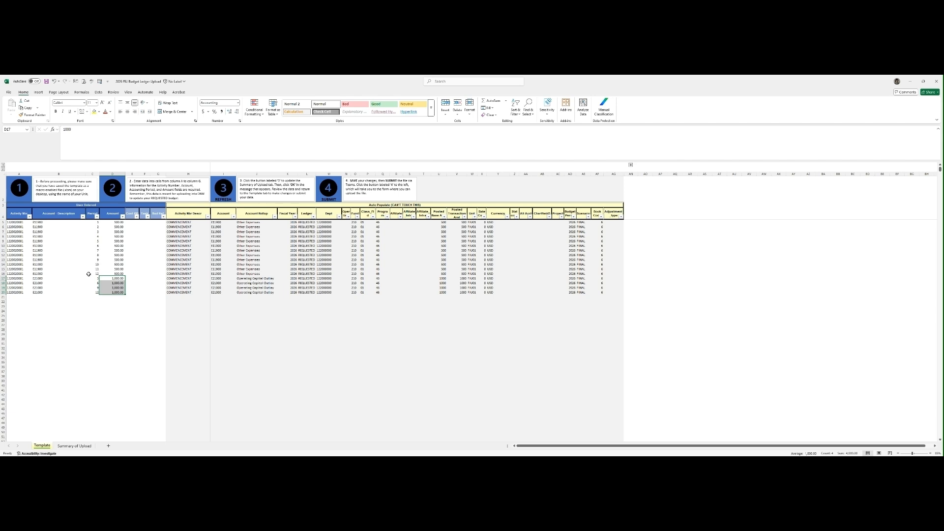
click(85, 259)
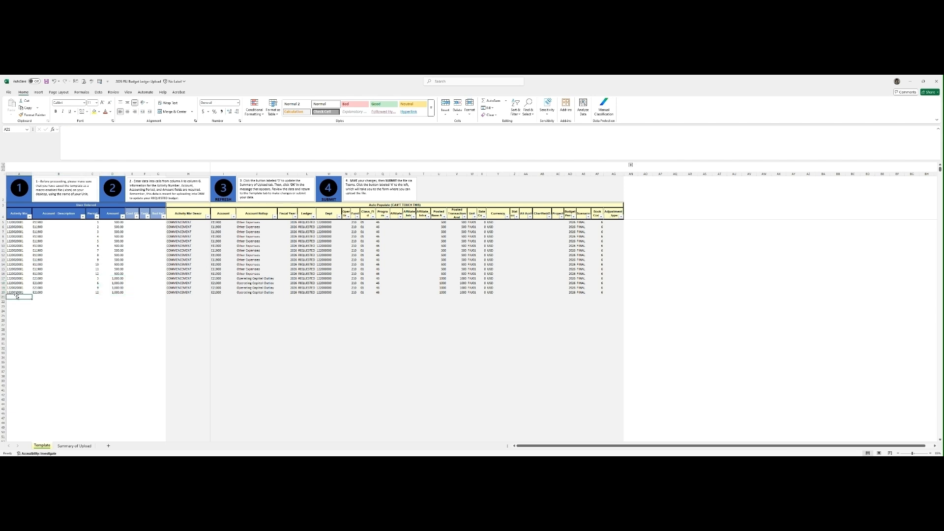
- Check the blank entry and formula rows beneath the last budget line, and the Account - Description entries in B5:B20
drag(14, 292, 119, 346)
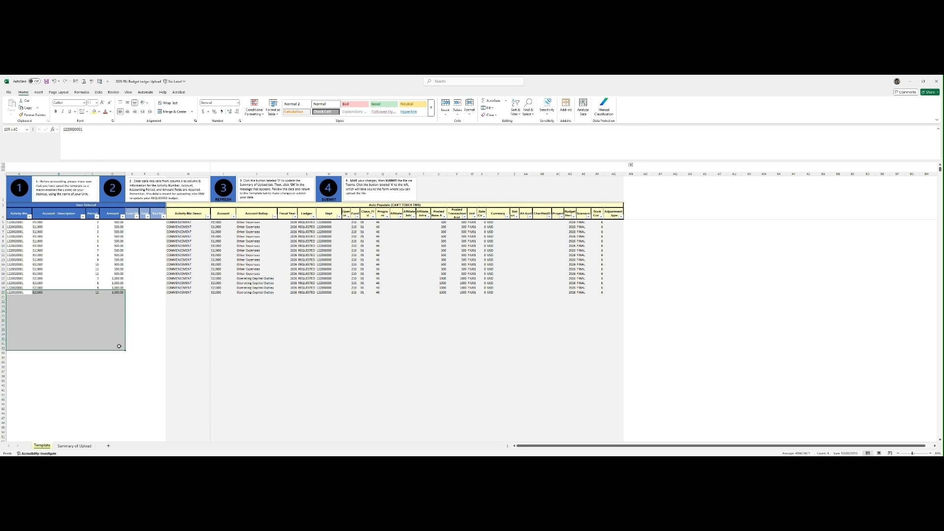
drag(178, 293, 593, 302)
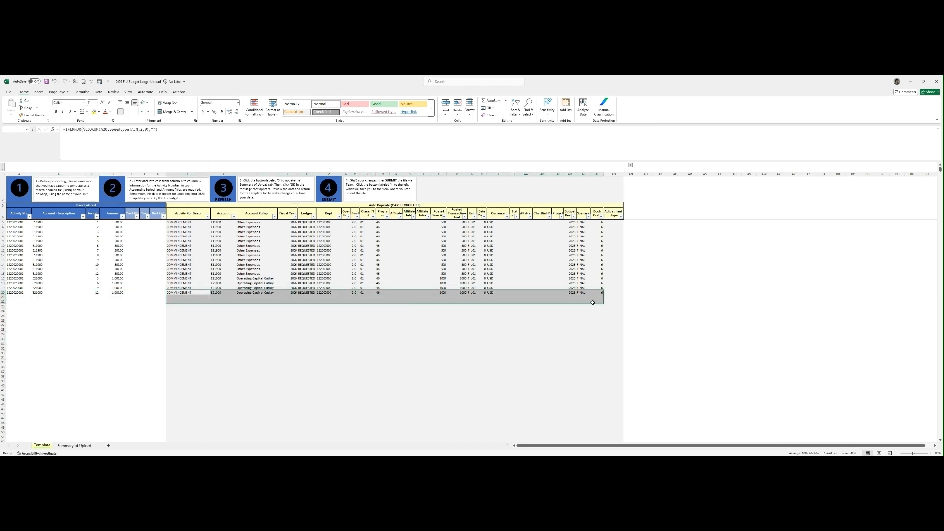
click(11, 293)
drag(57, 221, 54, 291)
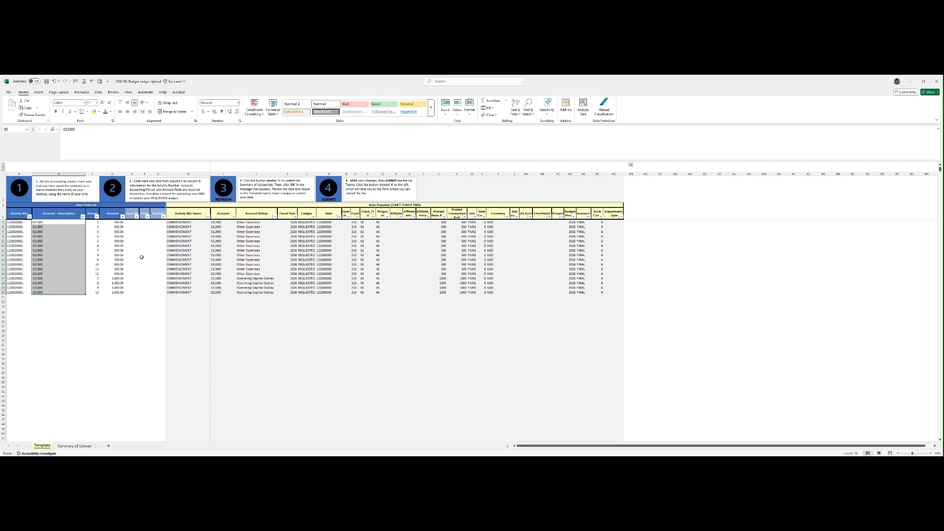
click(144, 250)
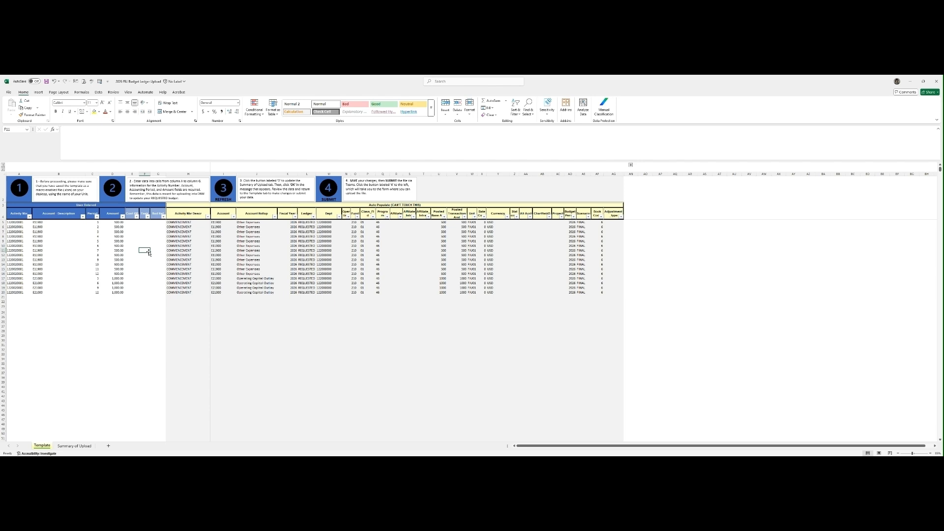
- Change the Amount of the period 9 Other Expenses line in D13 to 500.5
click(116, 222)
click(115, 259)
click(89, 128)
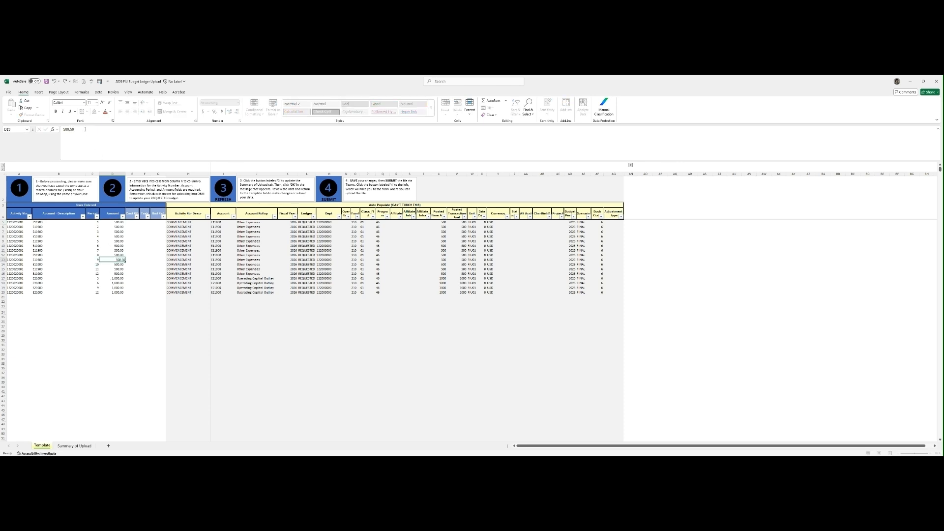
key(Return)
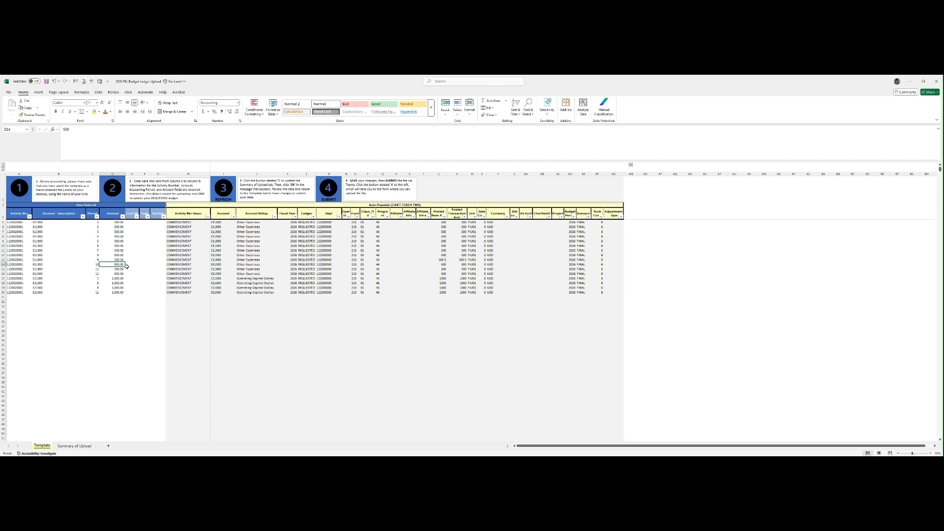
- Refresh the Summary of Upload using the template's step 3, view the summary, and return to the Template sheet
click(167, 274)
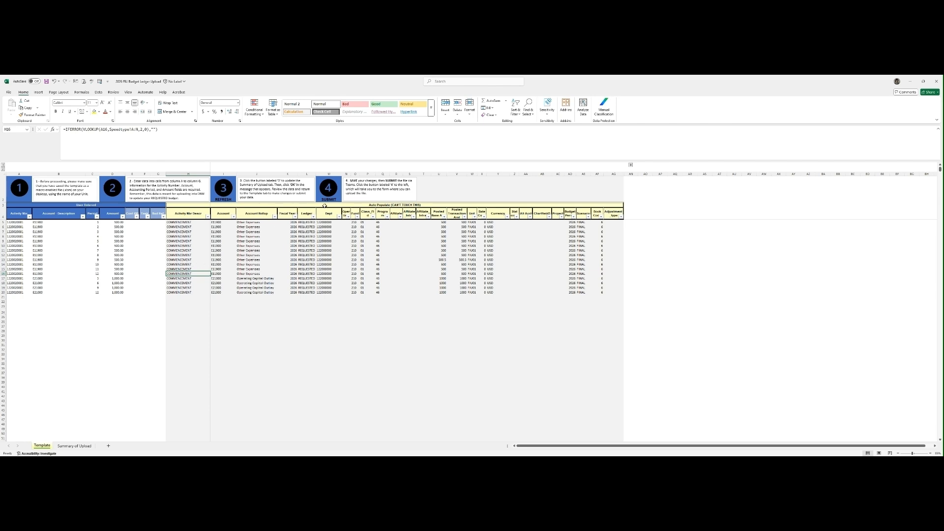
click(284, 189)
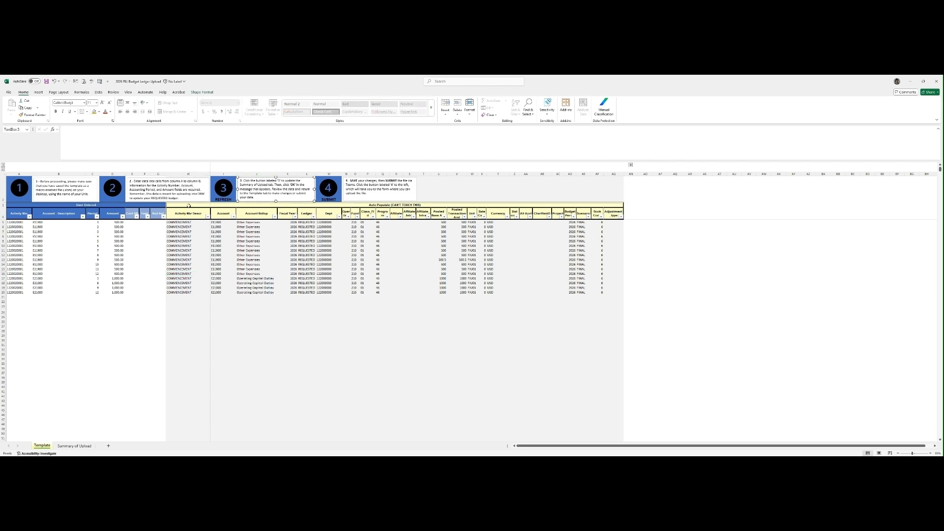
click(225, 192)
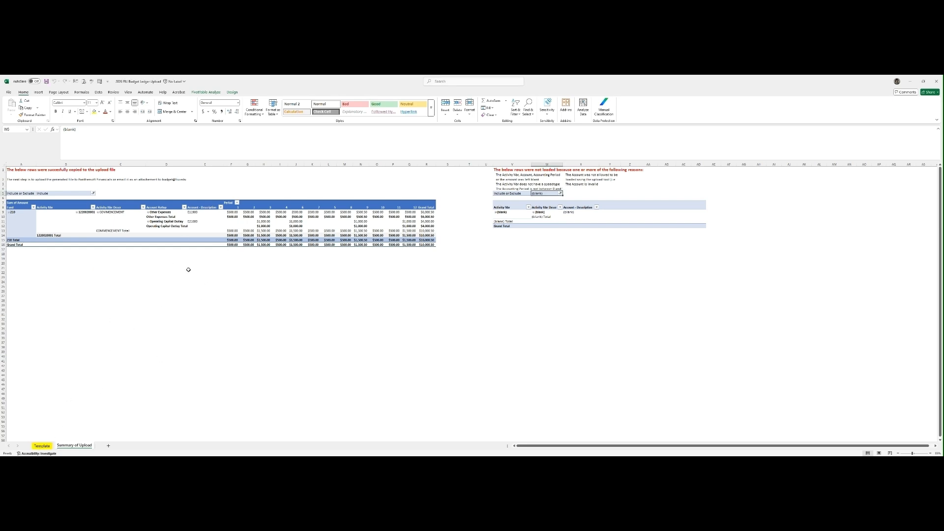
click(42, 446)
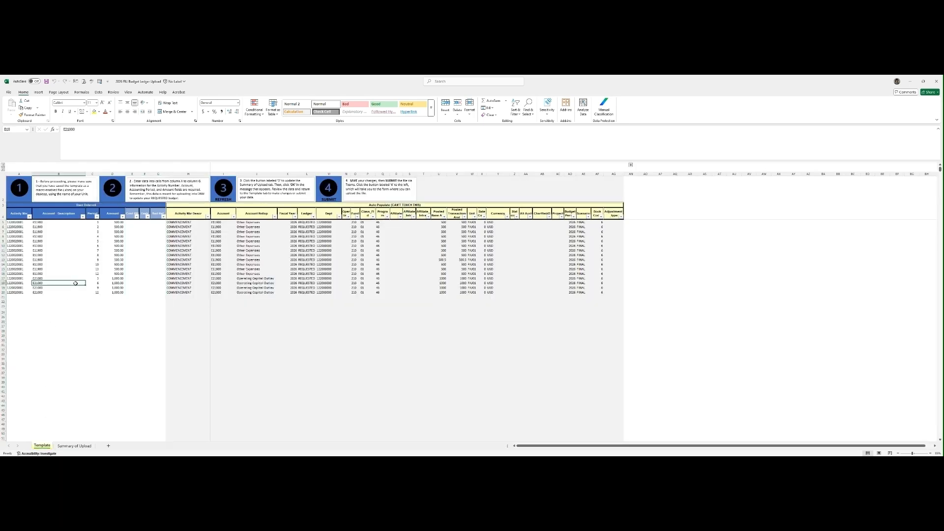
- Copy the six Academic Advising Center Other Expenses lines of 250.00 each and paste them into the Template sheet starting at A21
click(9, 298)
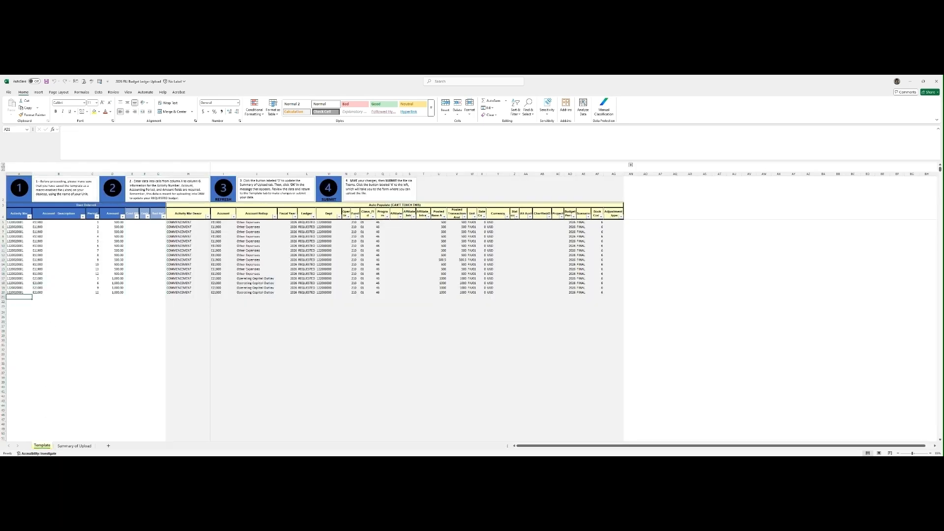
key(ctrl+c)
key(ctrl+v)
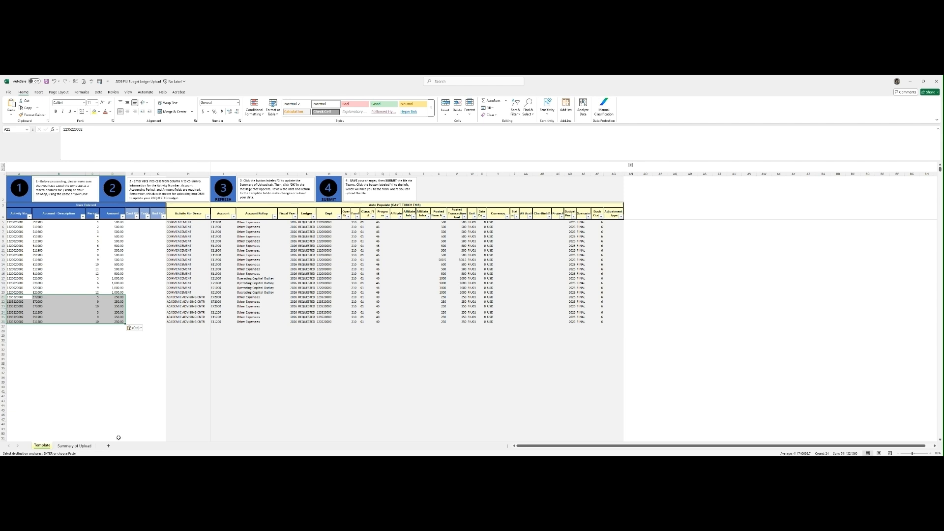
- Refresh the Summary of Upload using the template's step 3 and check the period amounts and accounts of the Academic Advising Center lines
click(223, 188)
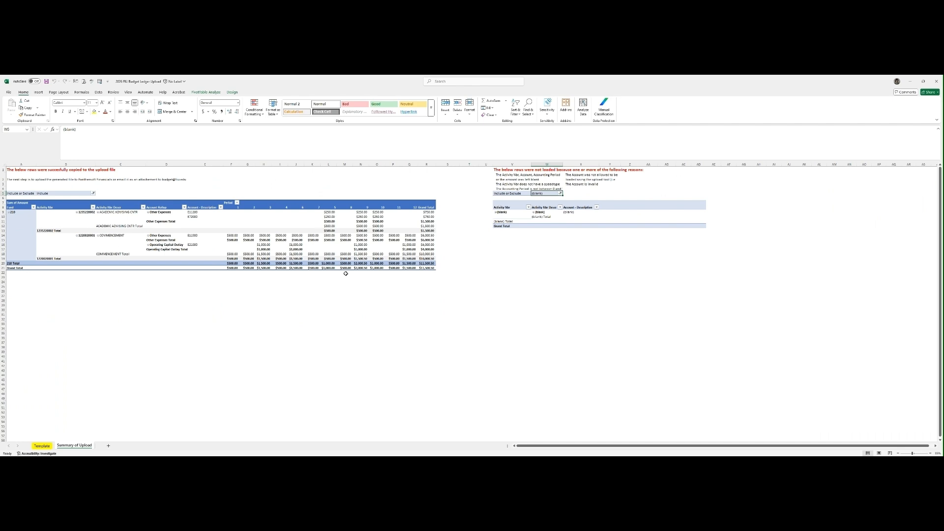
click(276, 227)
drag(230, 216, 312, 217)
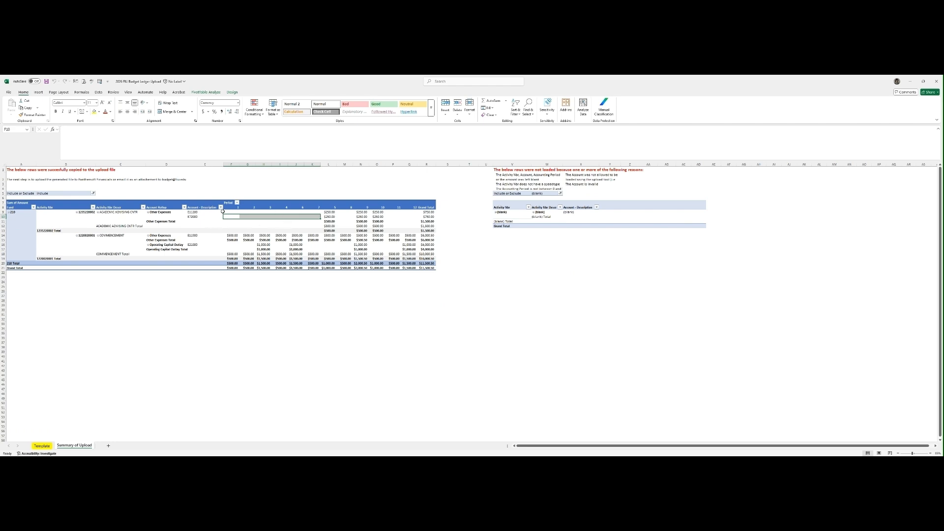
click(194, 212)
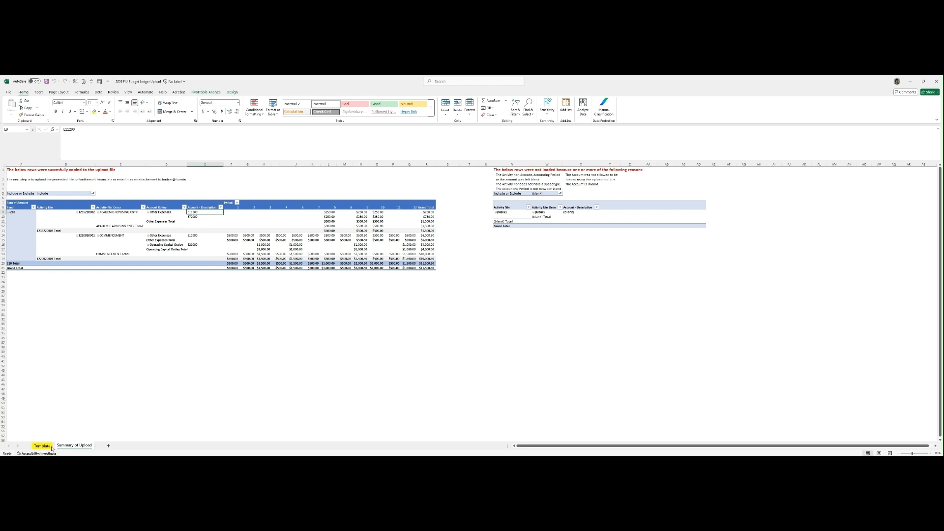
- Compare the Template sheet with the Summary of Upload, return to the Template, and clear the selection of columns E:G
key(ctrl+Page_Up)
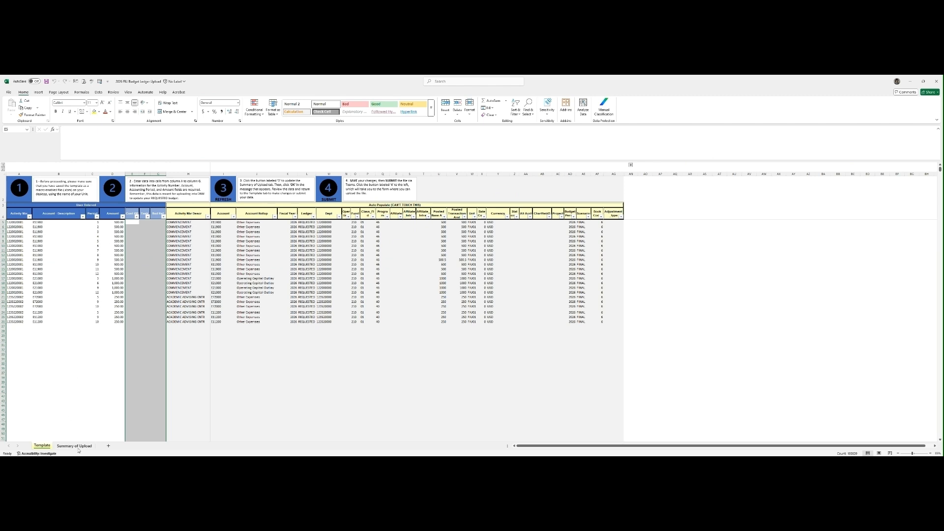
key(ctrl+Page_Down)
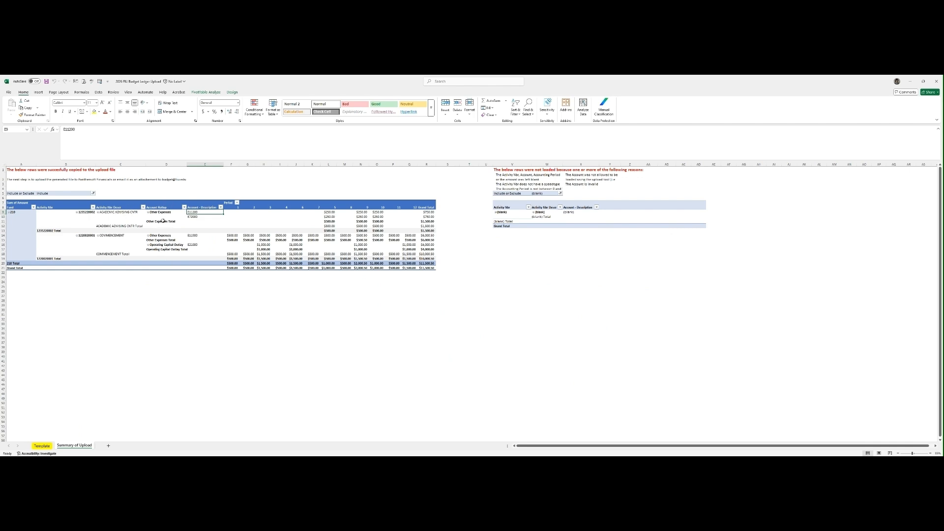
click(42, 446)
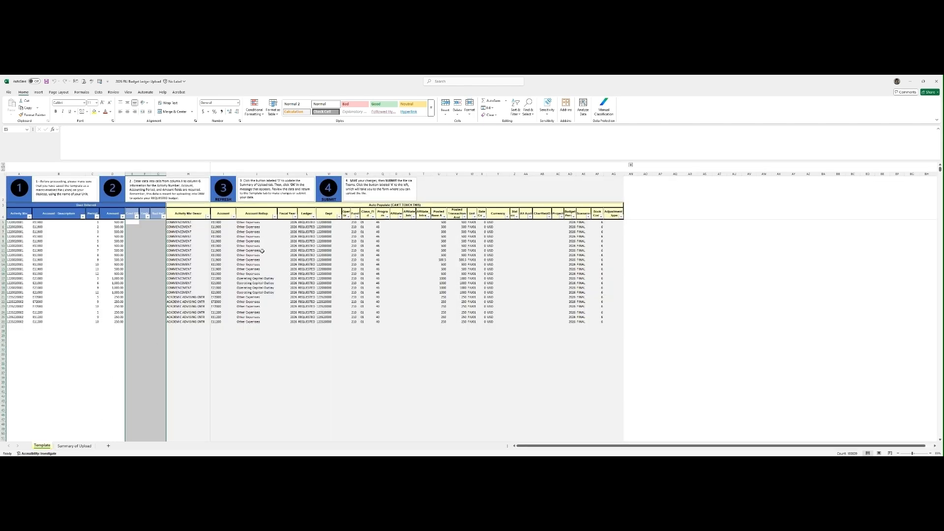
click(133, 242)
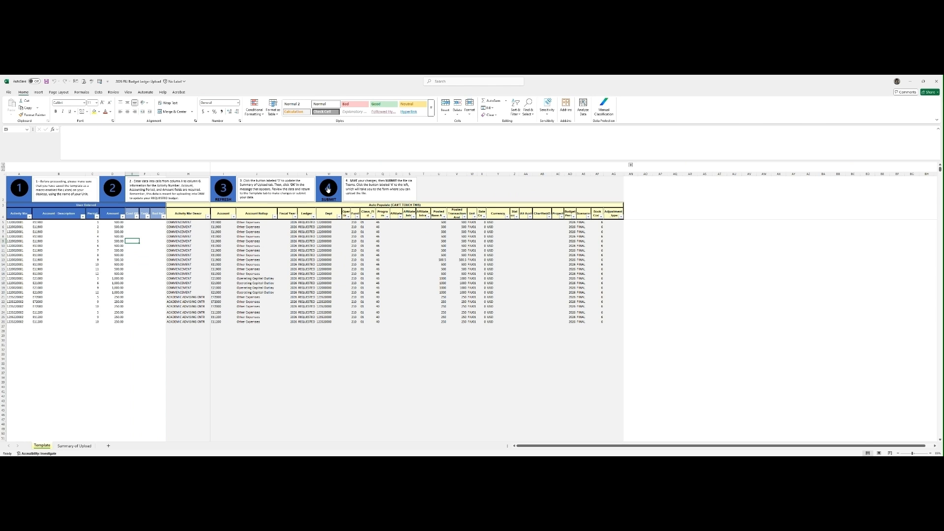
- Open the Budget Upload Submission Form in the browser from the template's step 4, start it, and set Date Submitted to 4/4/2025
click(328, 189)
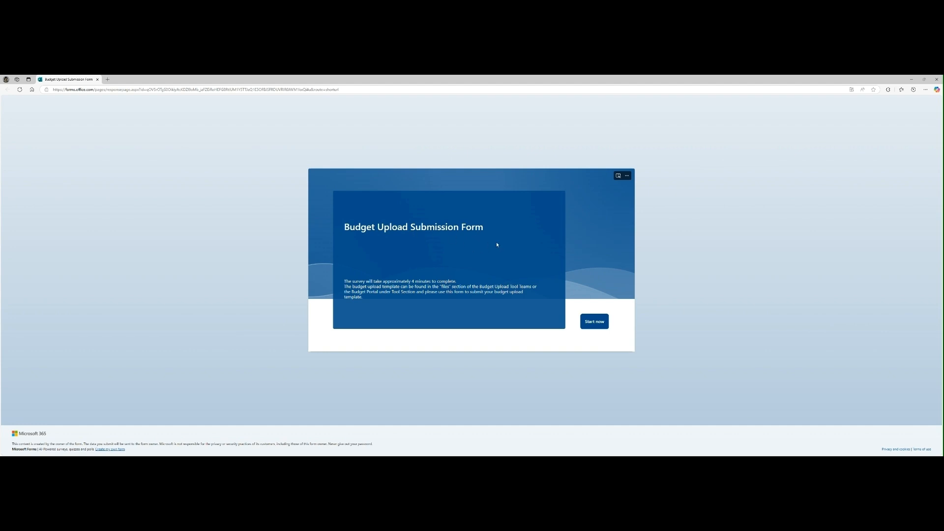
click(594, 322)
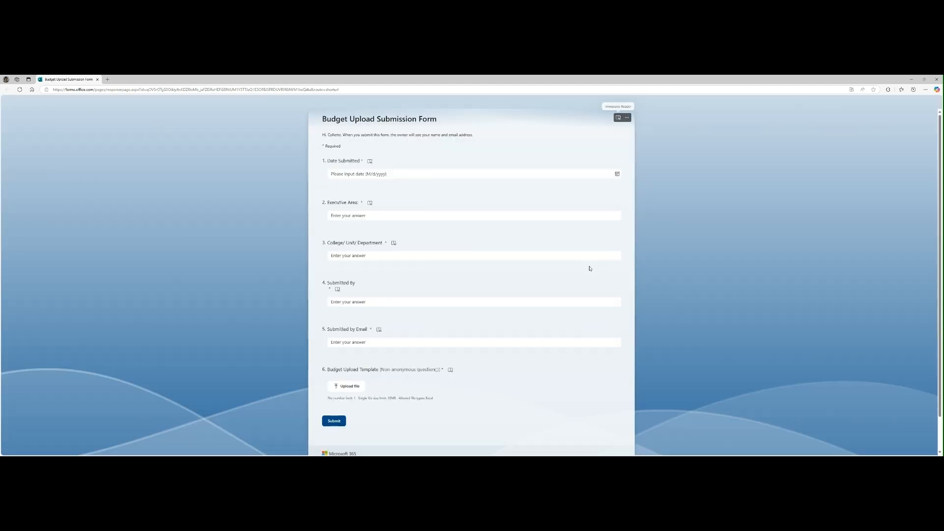
click(382, 176)
drag(361, 161, 328, 160)
click(361, 174)
click(375, 203)
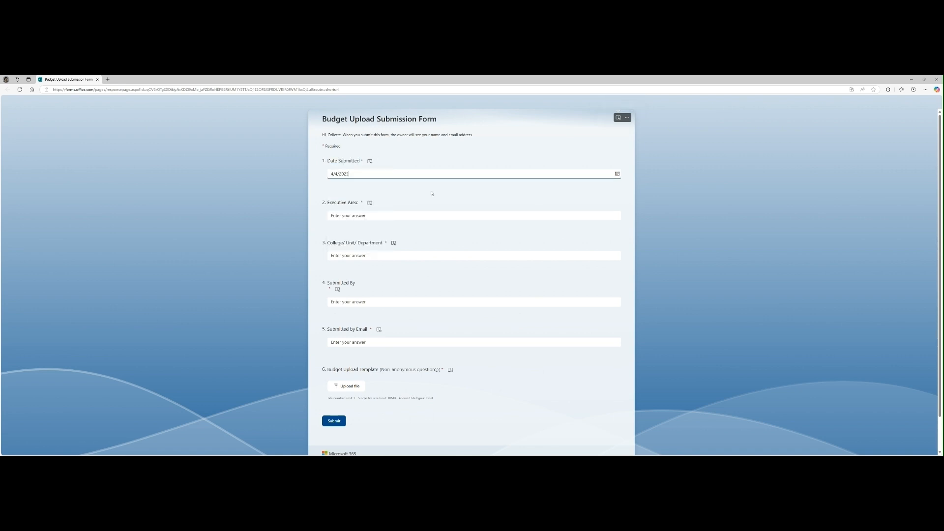
- Autofill the form with Executive Area Academic Affairs, College/Unit/Department Academic Programs Partnership, and the submitter's name and e-mail
click(381, 214)
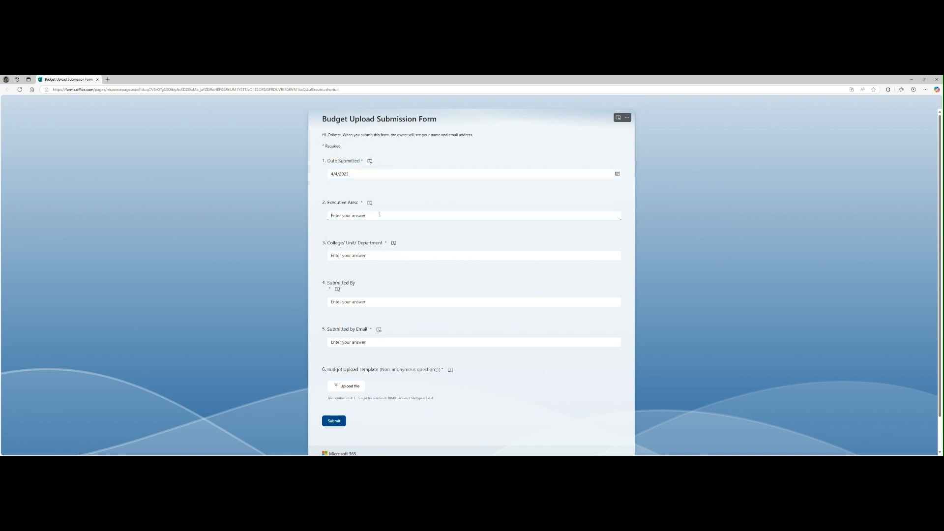
click(356, 238)
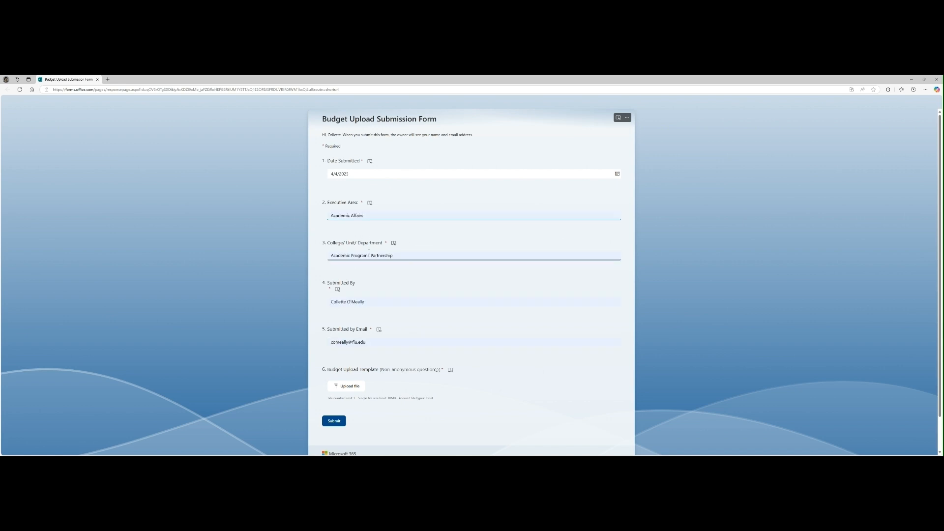